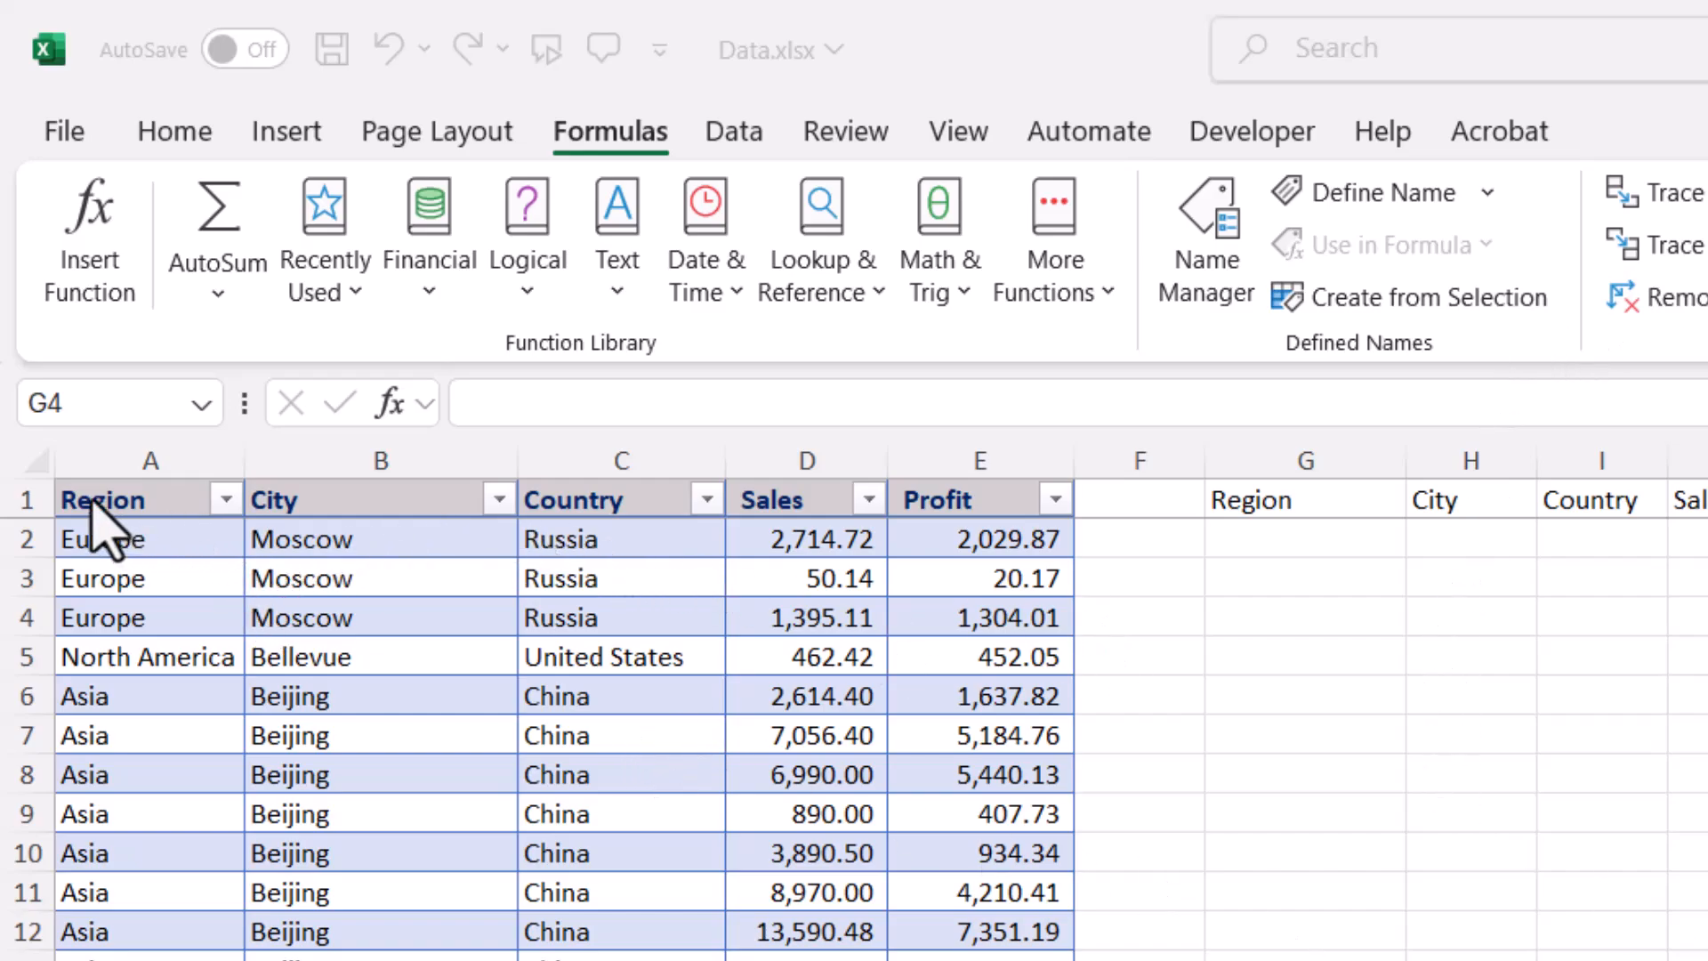
# Examine the data range's headers, the table's name and the command for creating a table
pyautogui.moveTo(137, 507); pyautogui.dragTo(1014, 516)
pyautogui.click(636, 541)
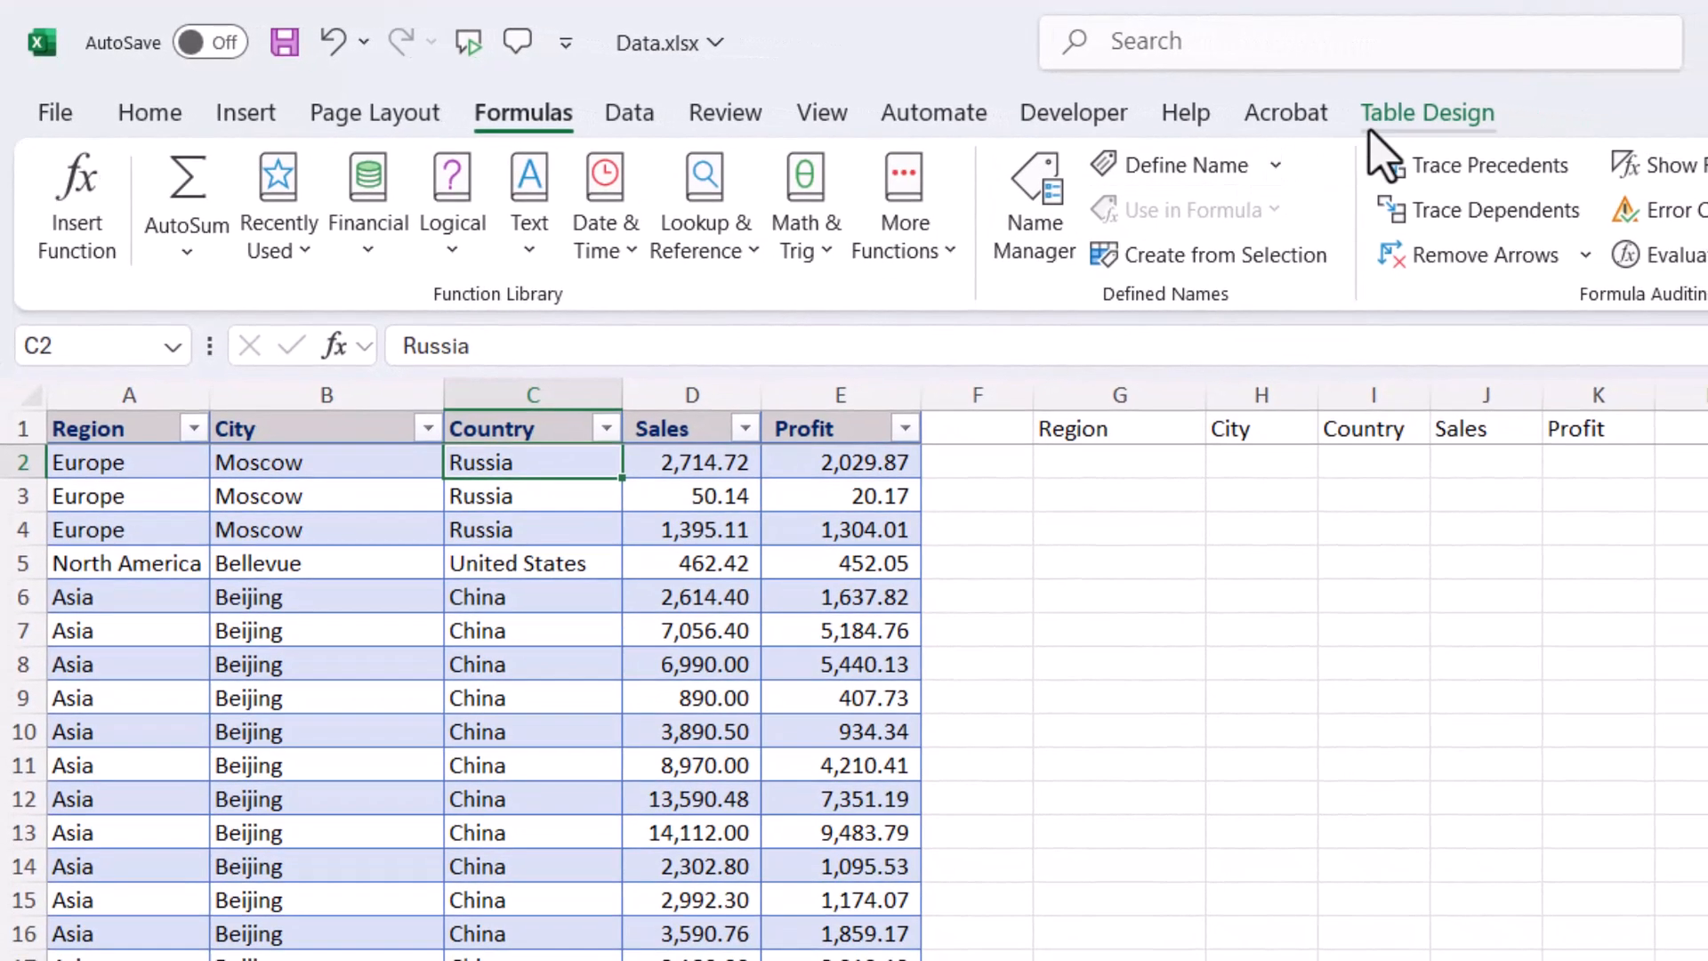
pyautogui.click(1625, 130)
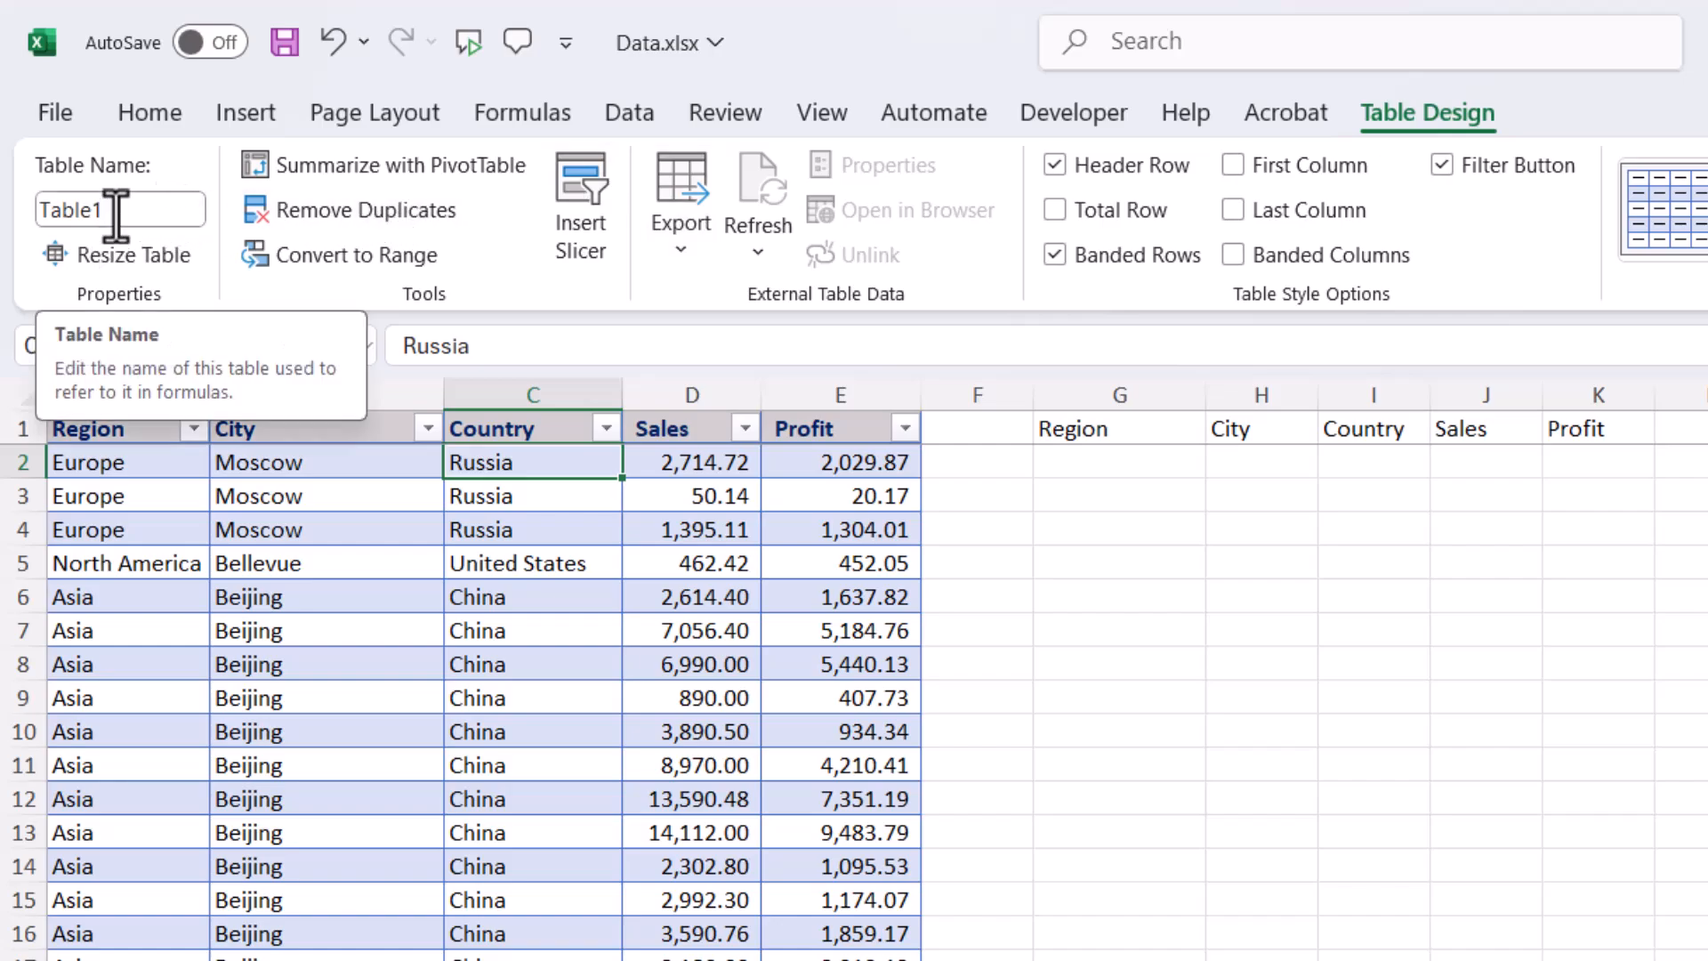
pyautogui.click(238, 114)
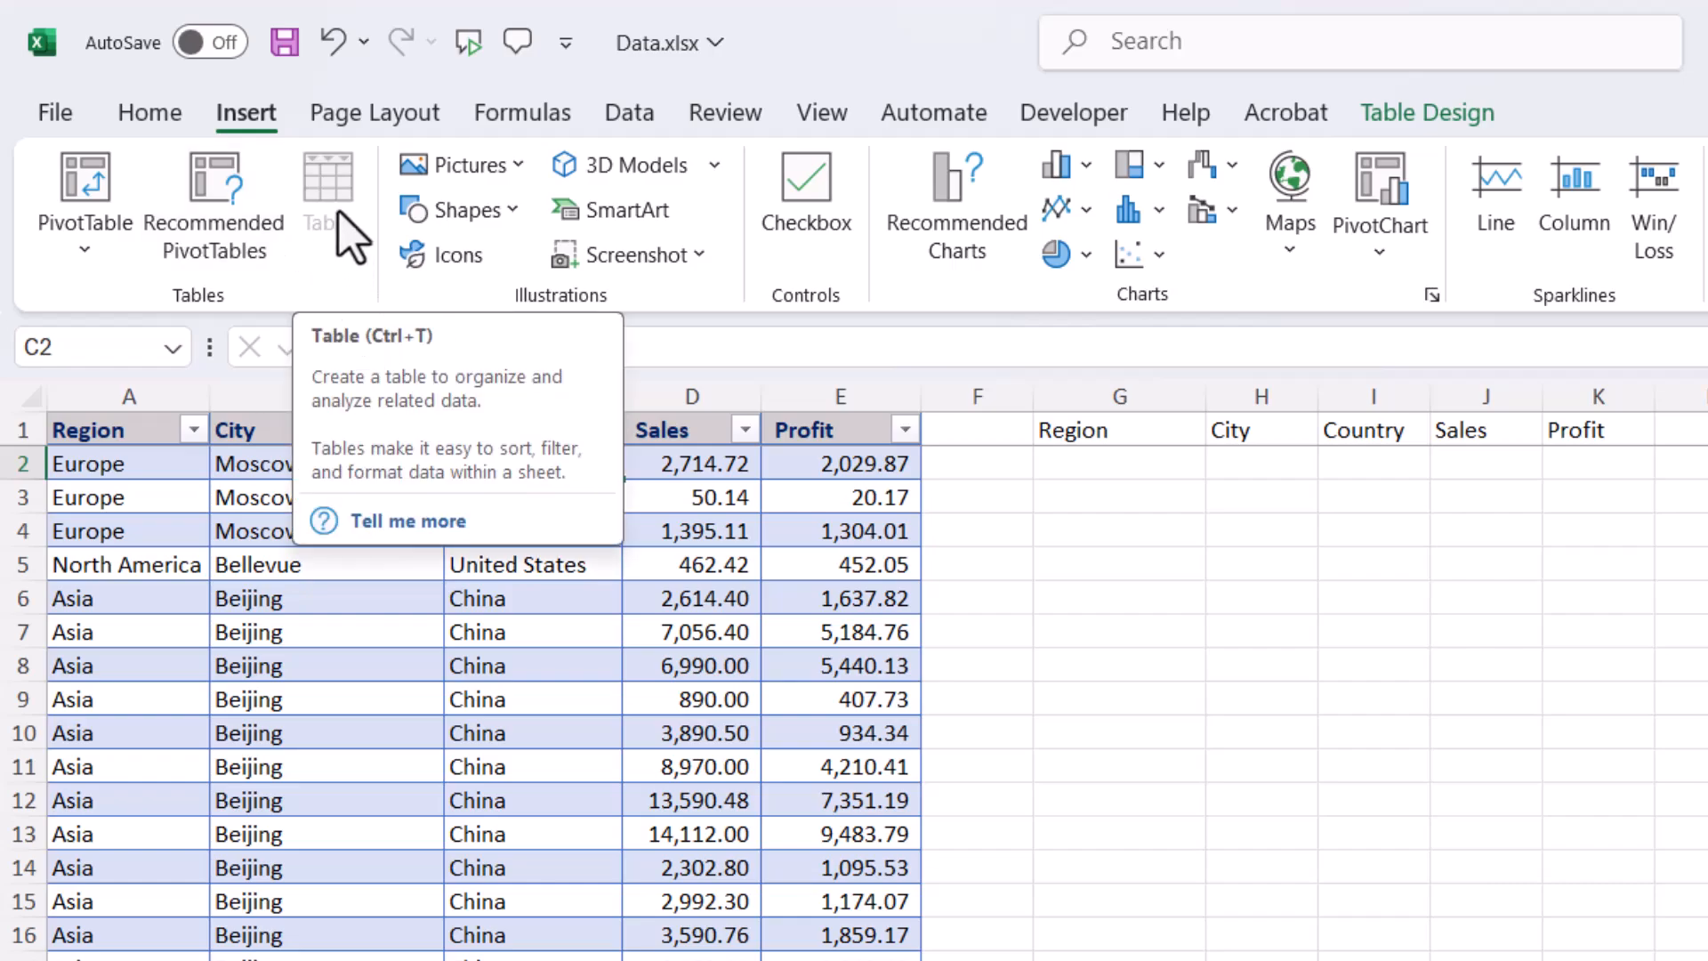
pyautogui.click(476, 725)
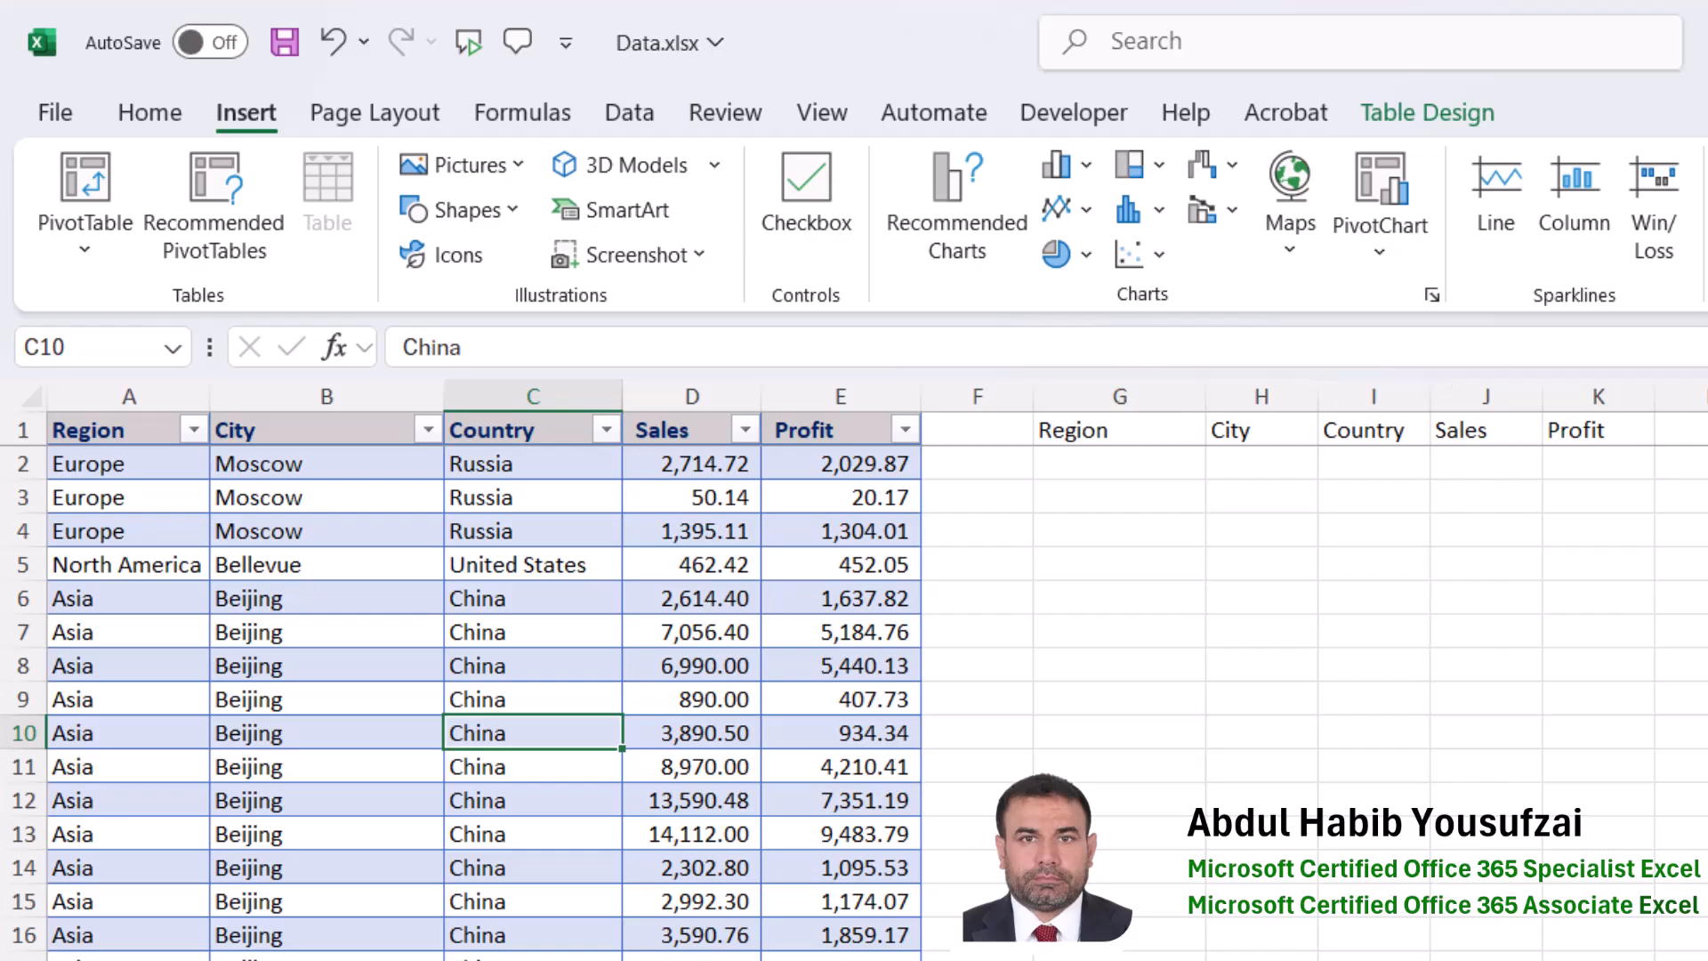
pyautogui.click(1365, 114)
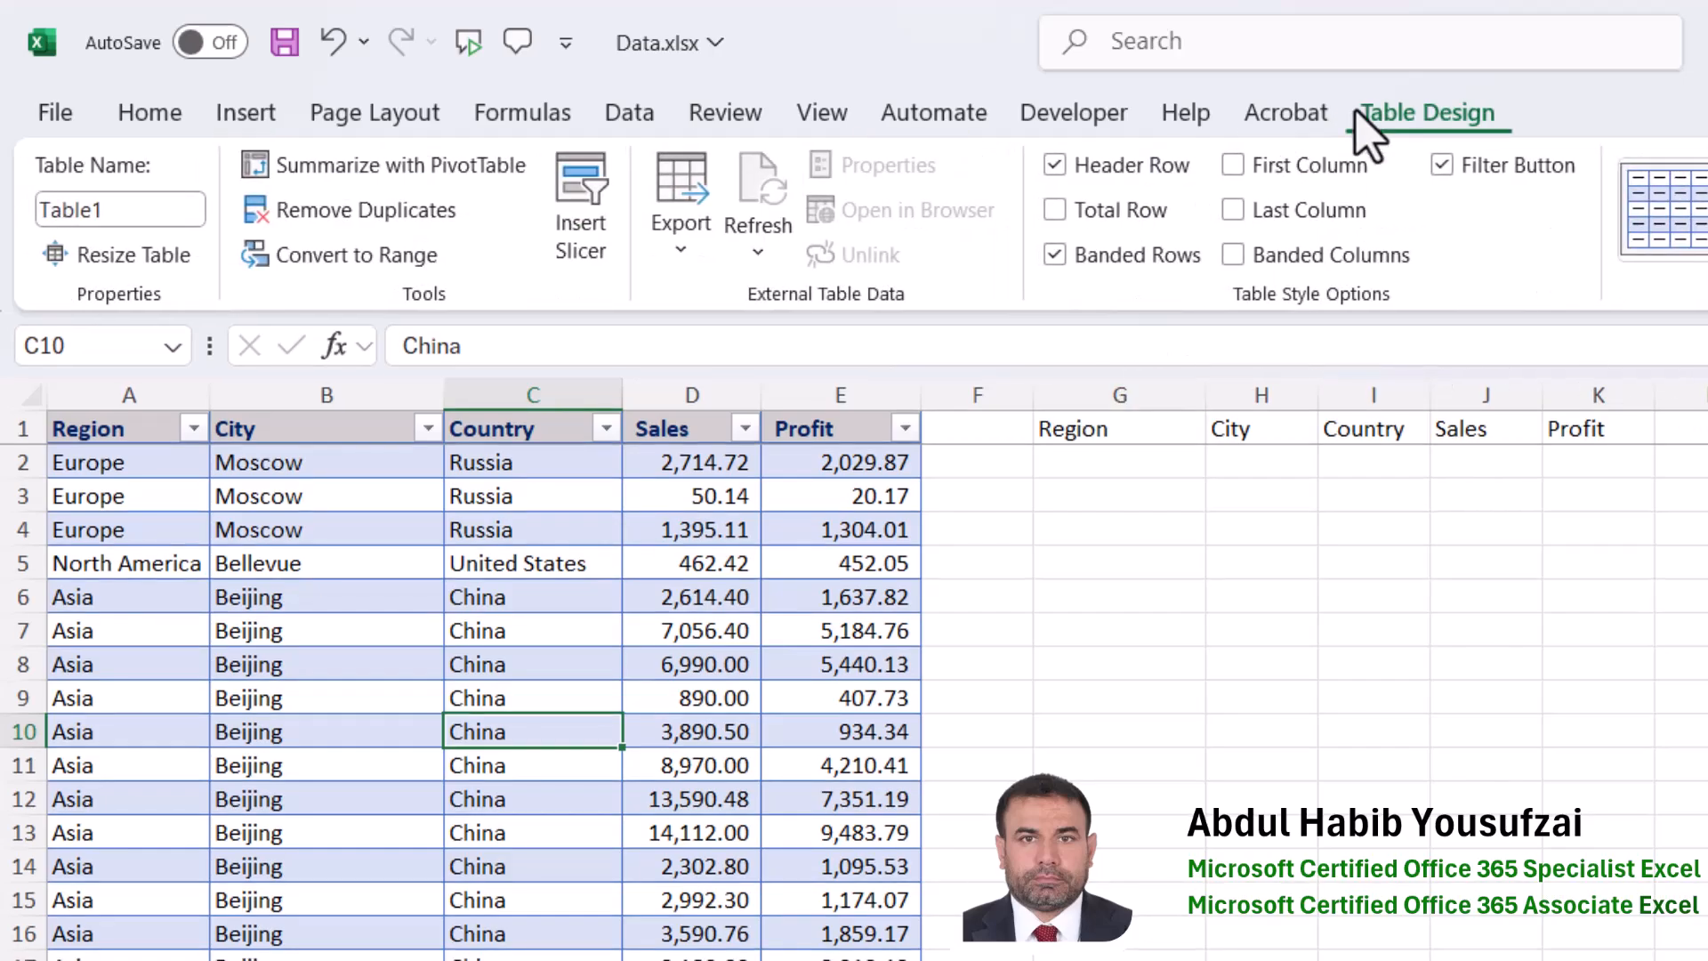
# Begin a DCOUNTA formula in cell G4 with all of Table1, headers included, as the database argument
pyautogui.click(1123, 526)
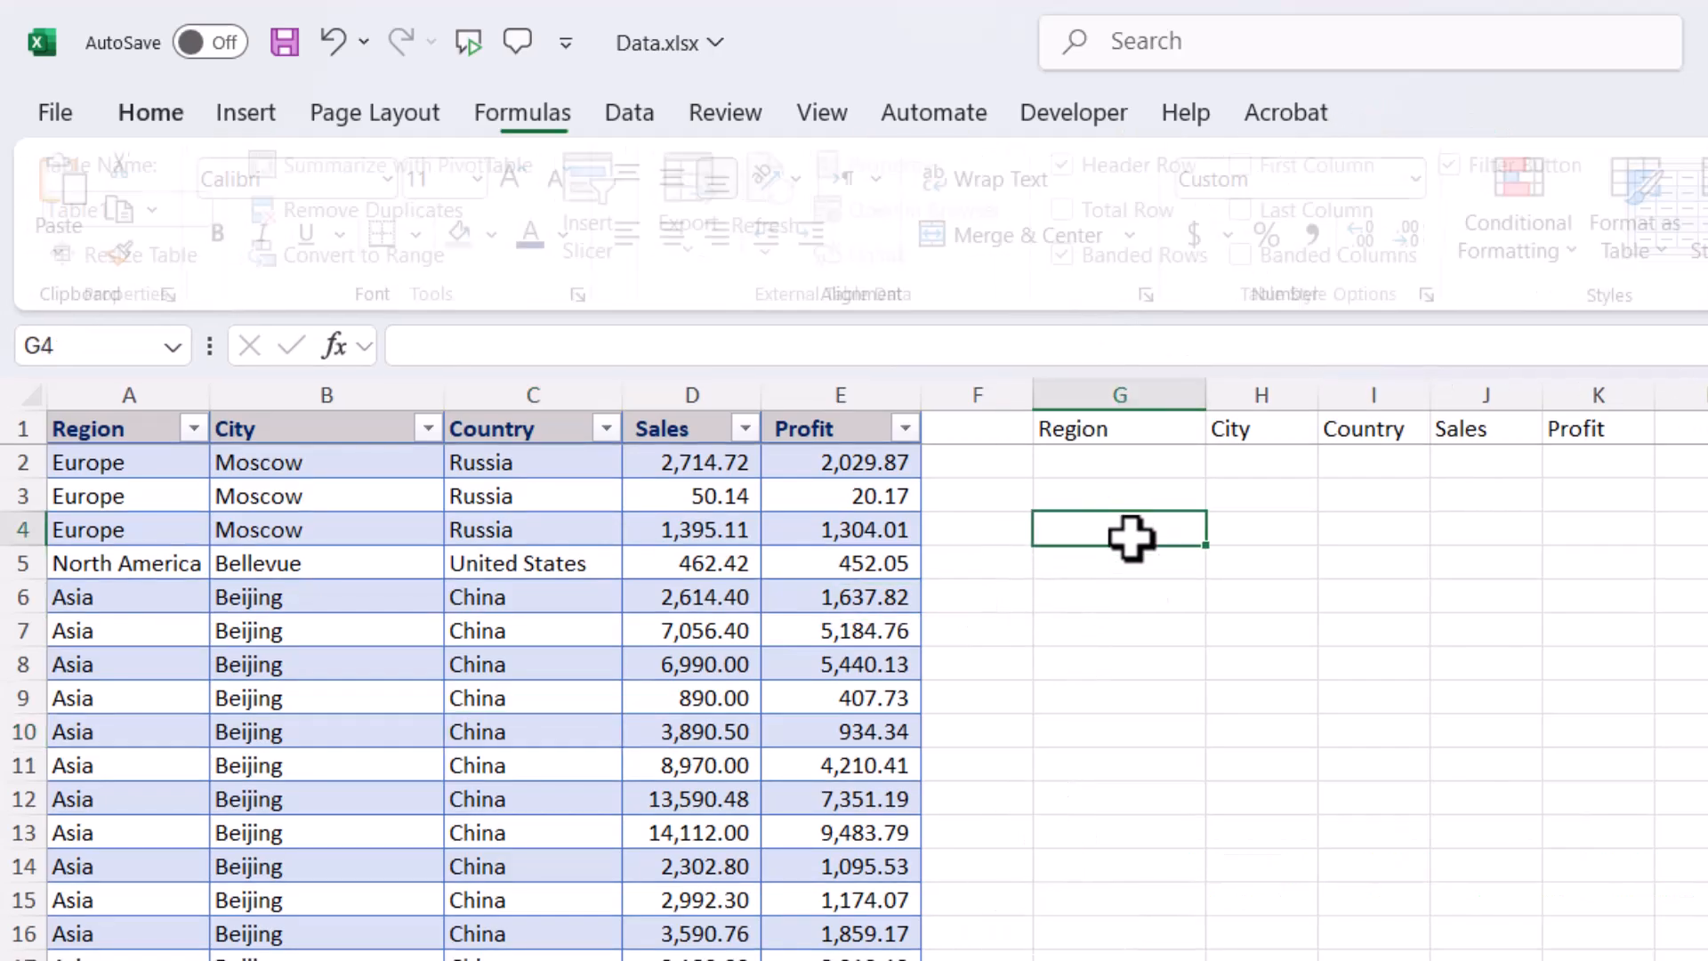
pyautogui.write('=')
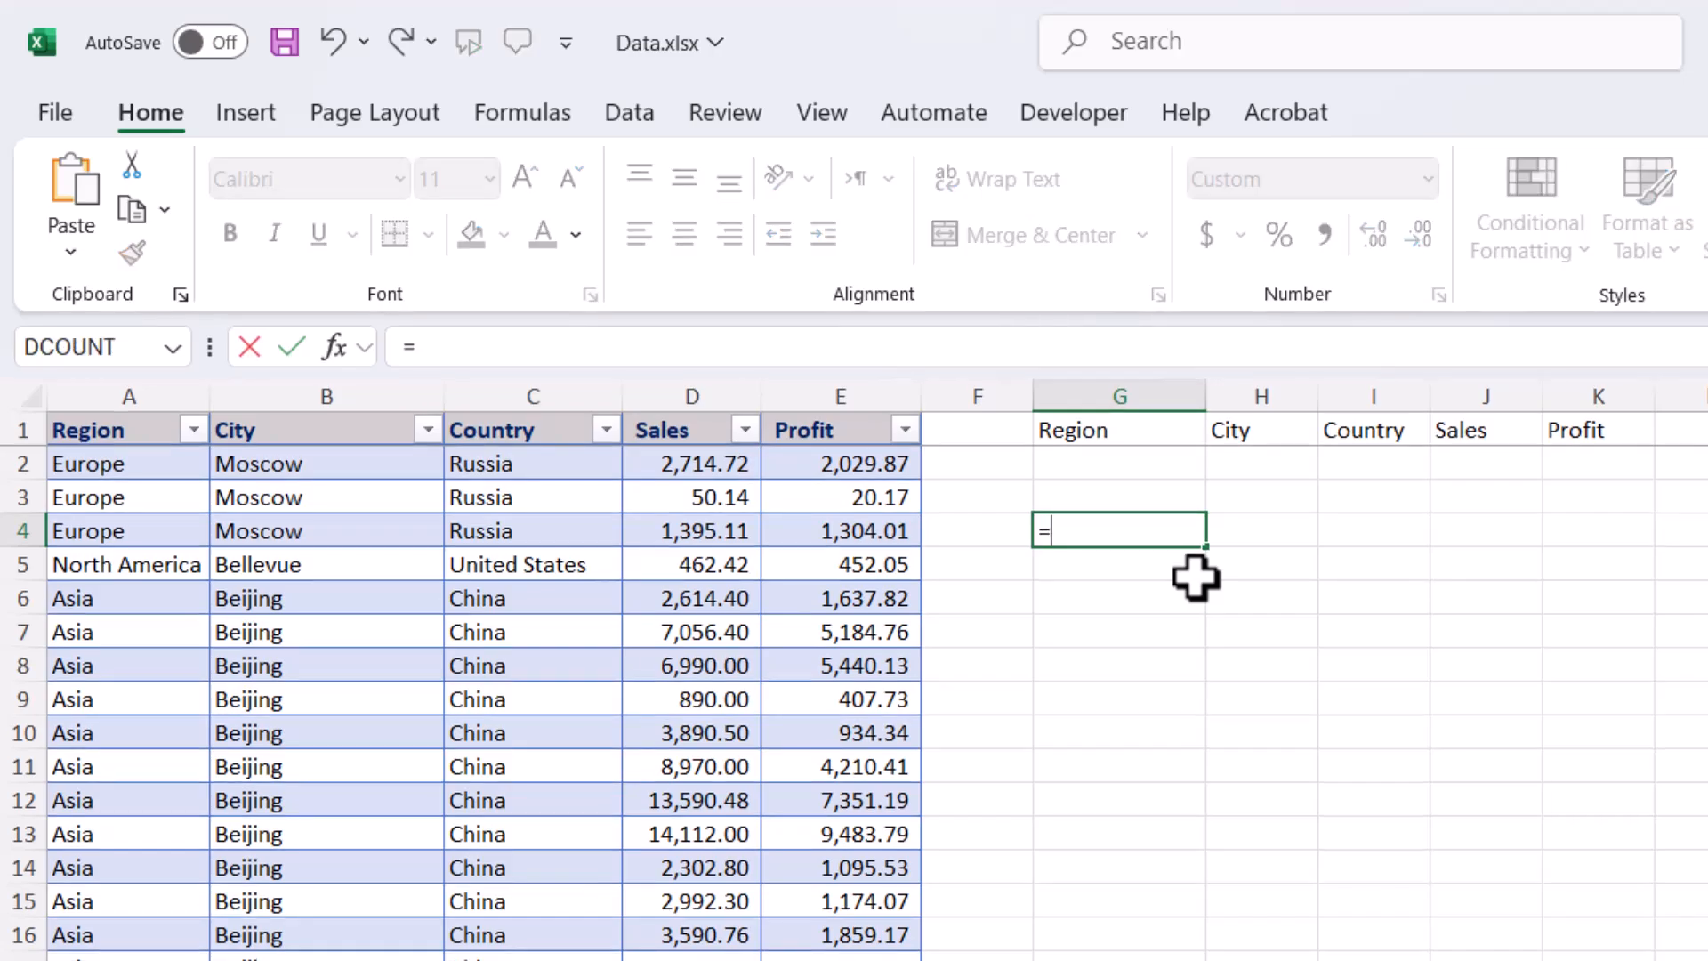
pyautogui.write('d')
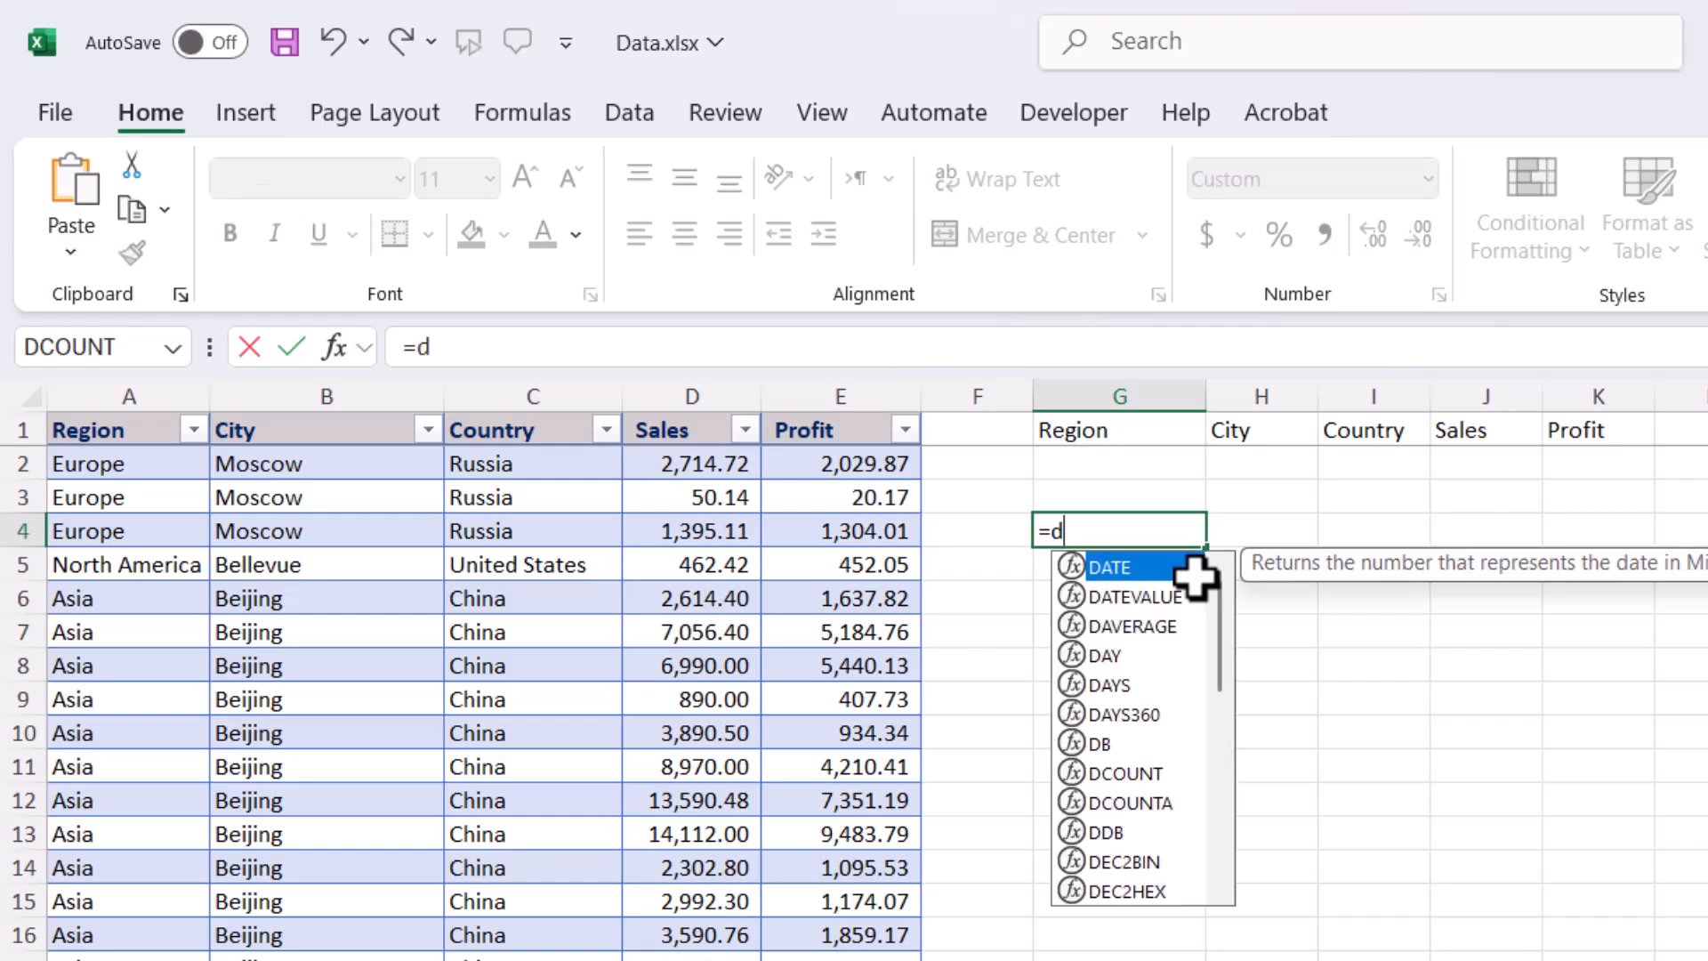
pyautogui.write('cou')
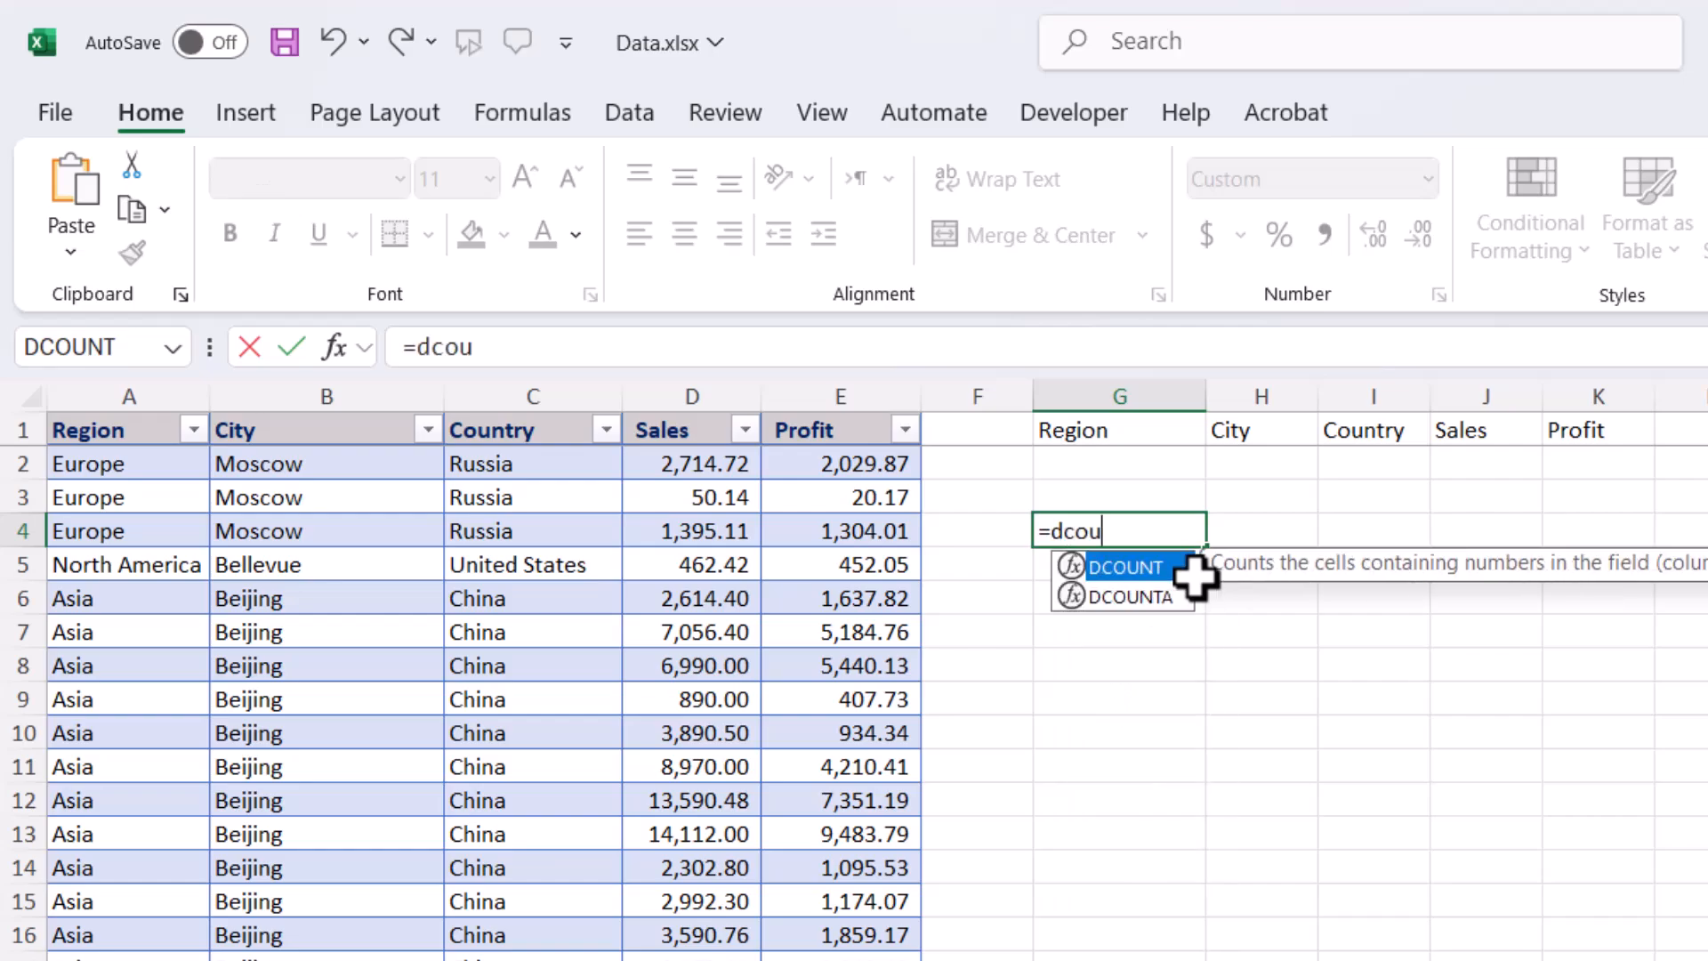
pyautogui.doubleClick(1137, 598)
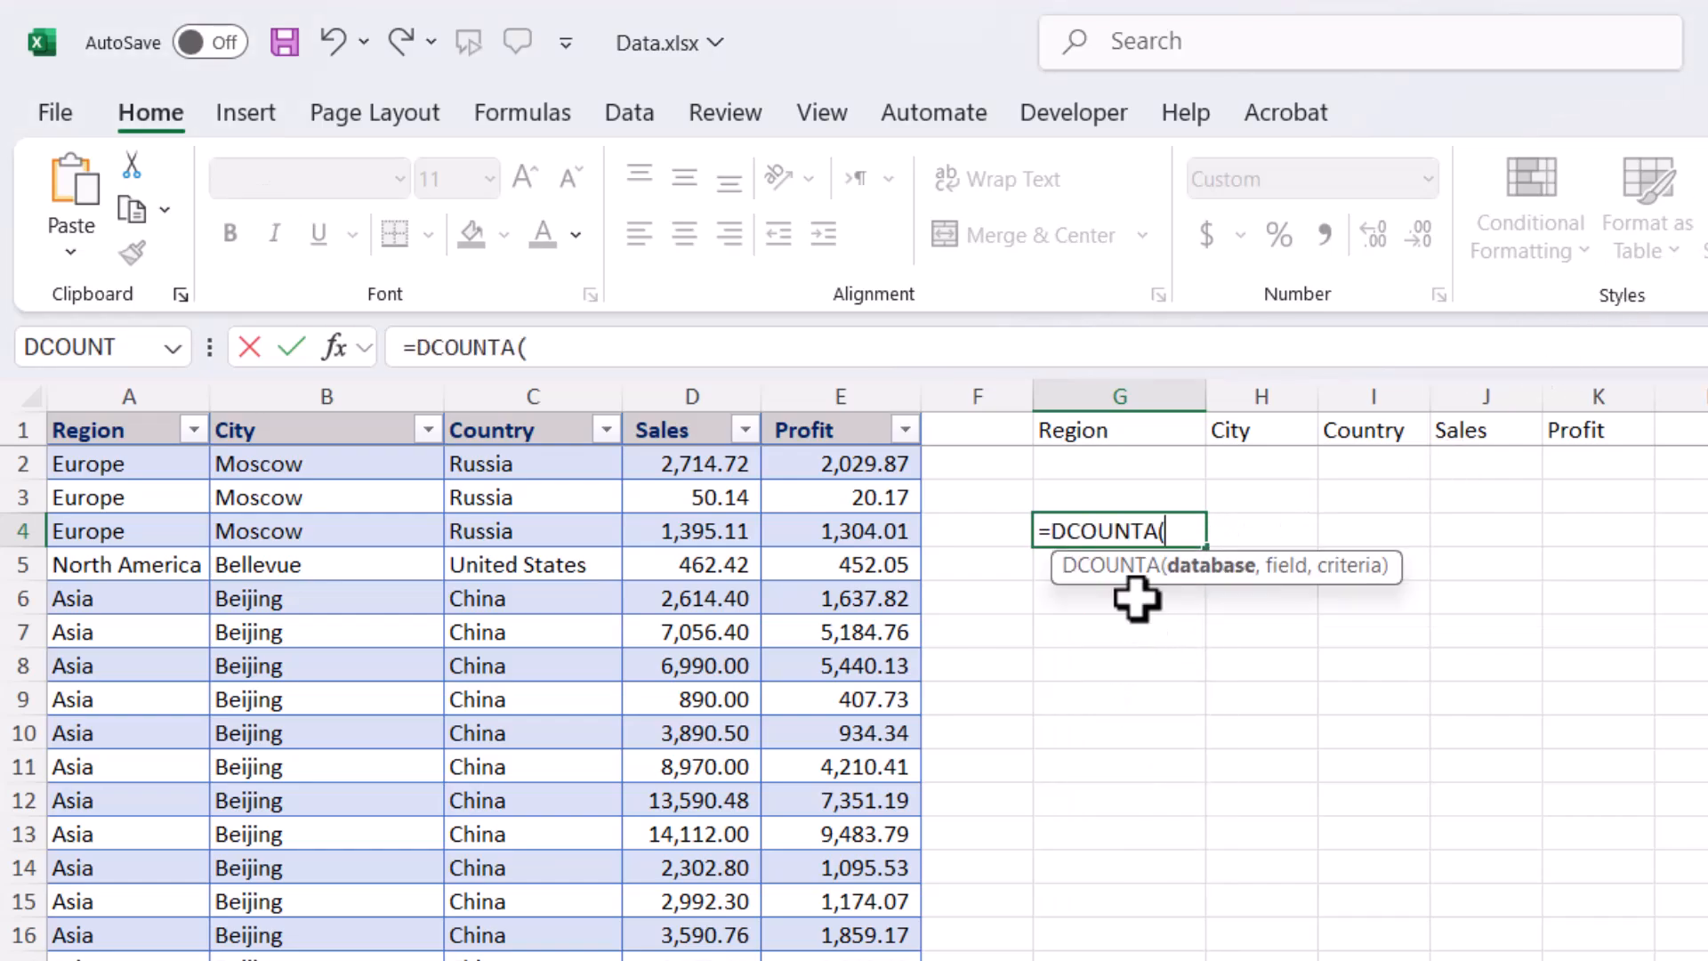
pyautogui.click(67, 434)
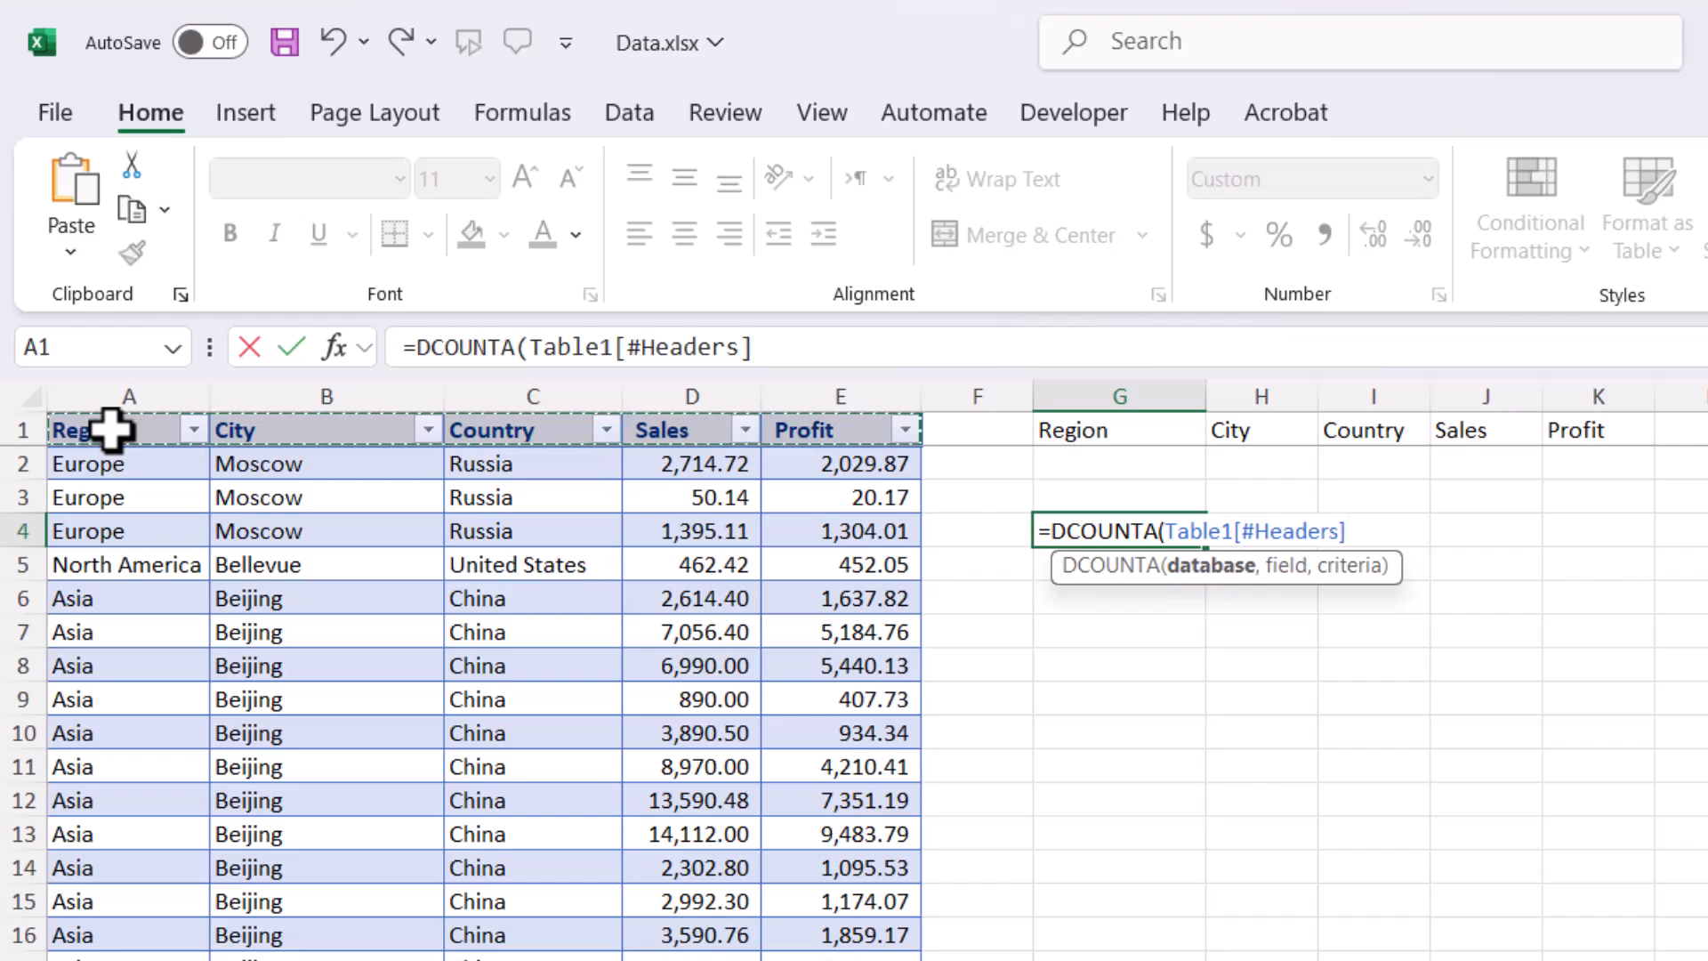
pyautogui.hotkey('ctrl', 'shift', 'Down')
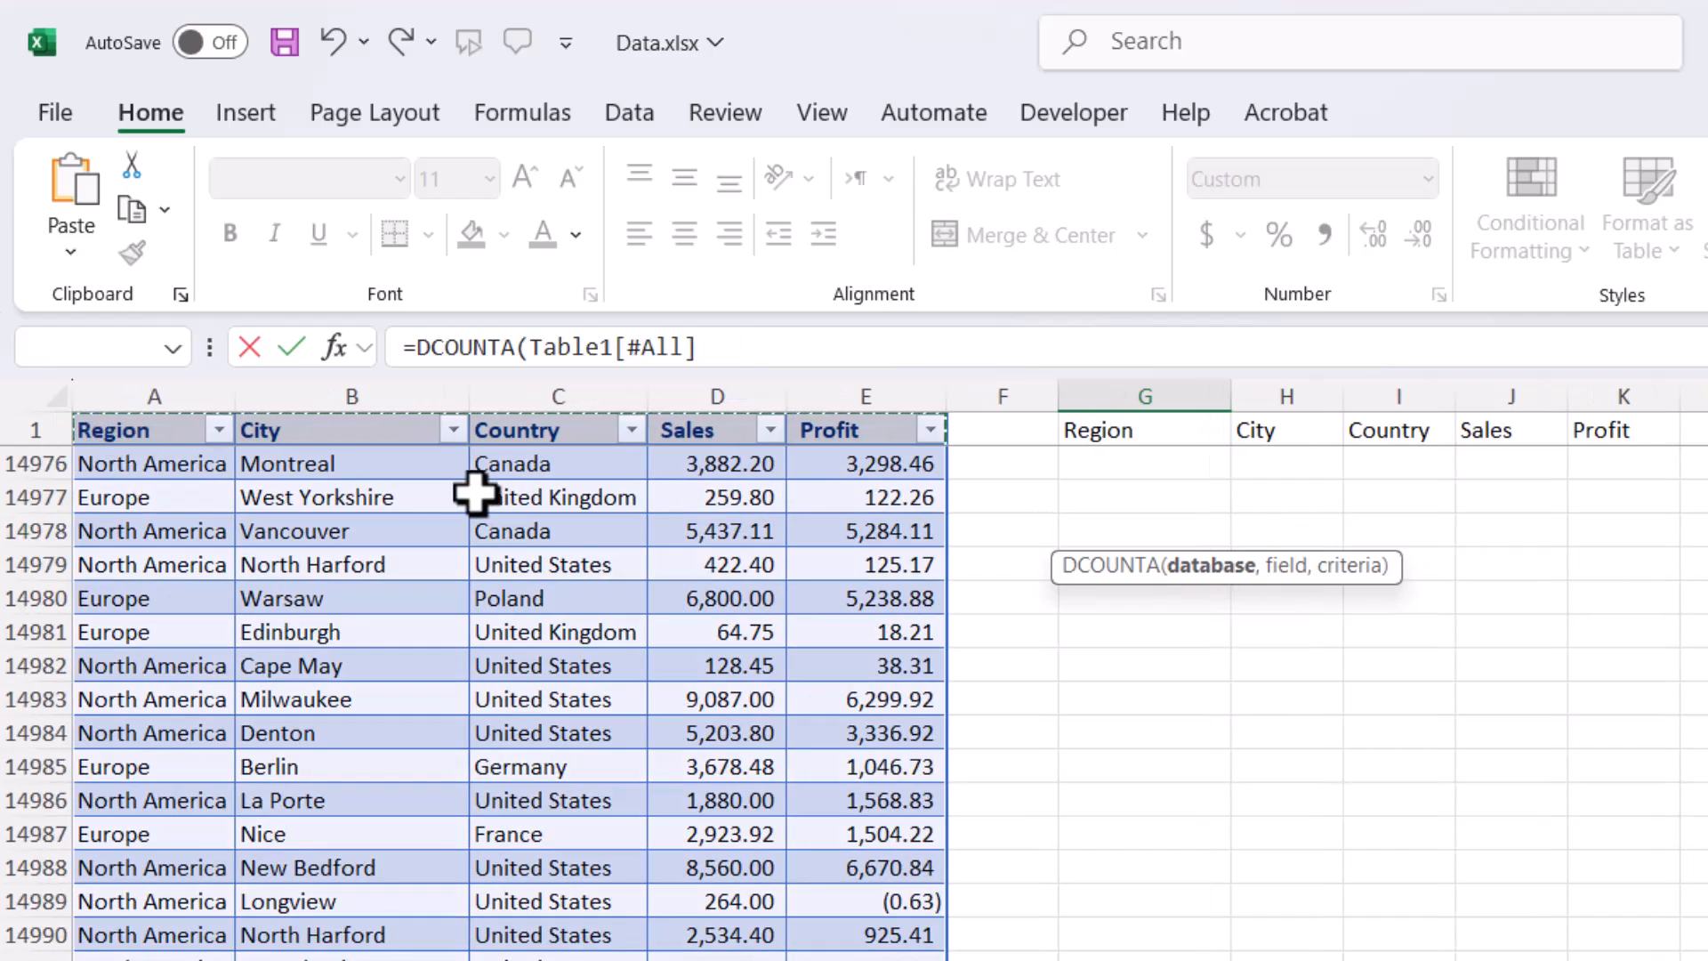
pyautogui.write(',')
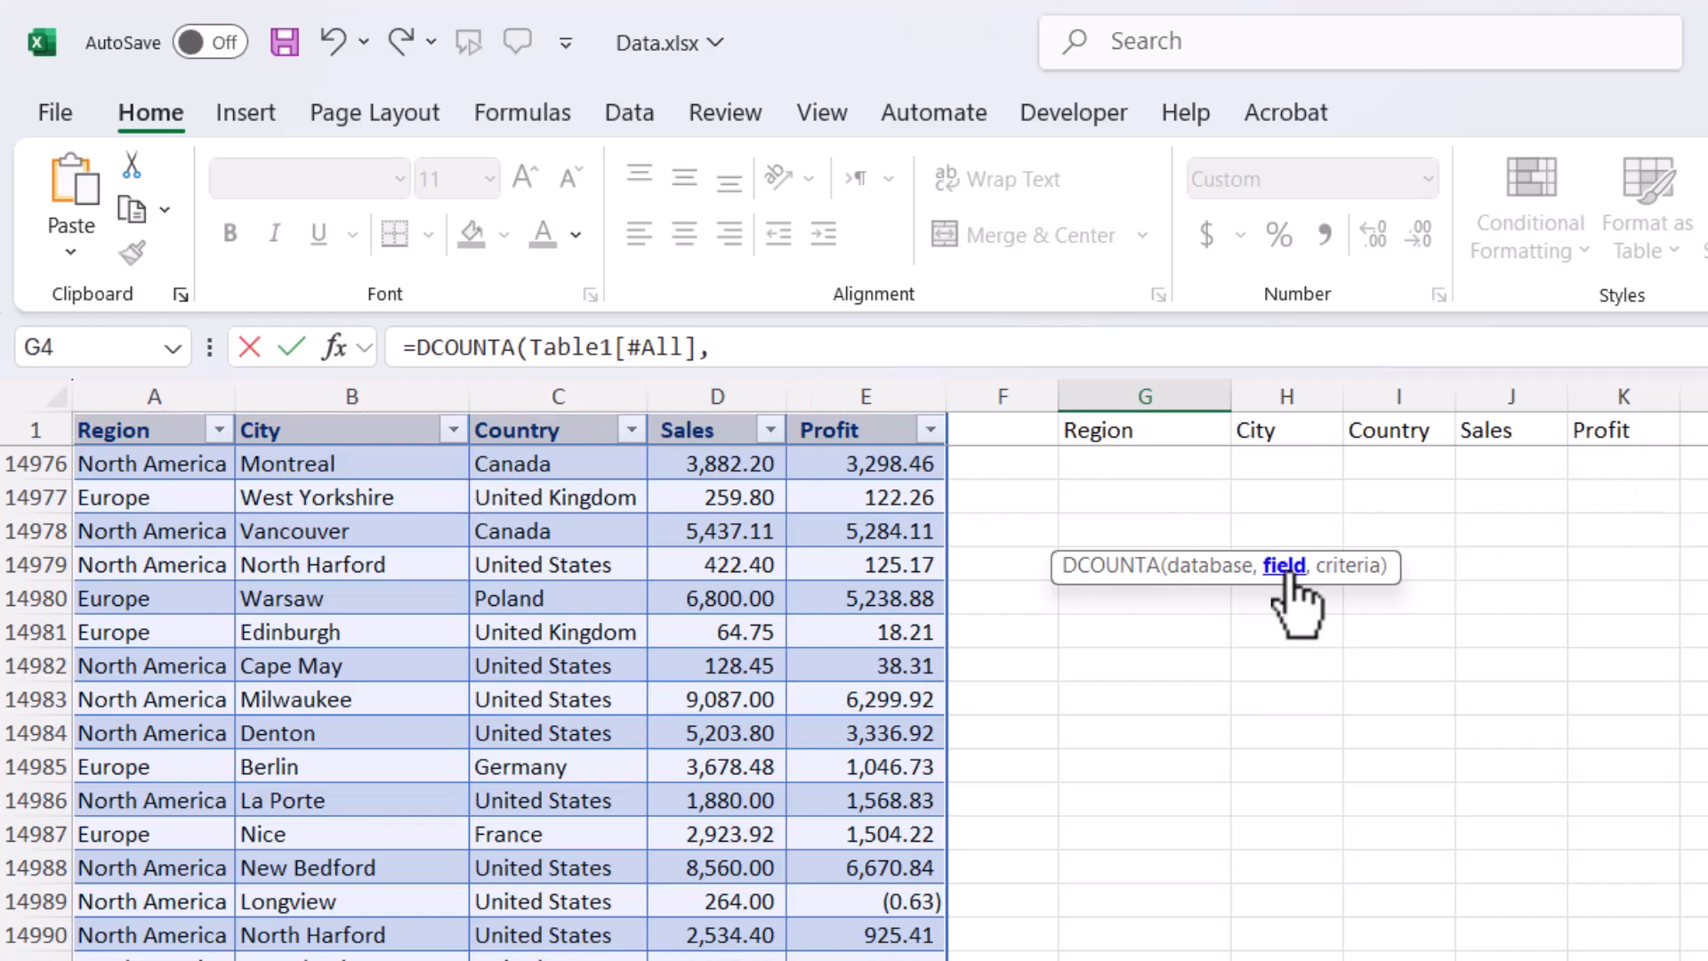
# Complete the DCOUNTA formula with the table's Profit header as the field and G1:K2 as the criteria range
pyautogui.click(783, 356)
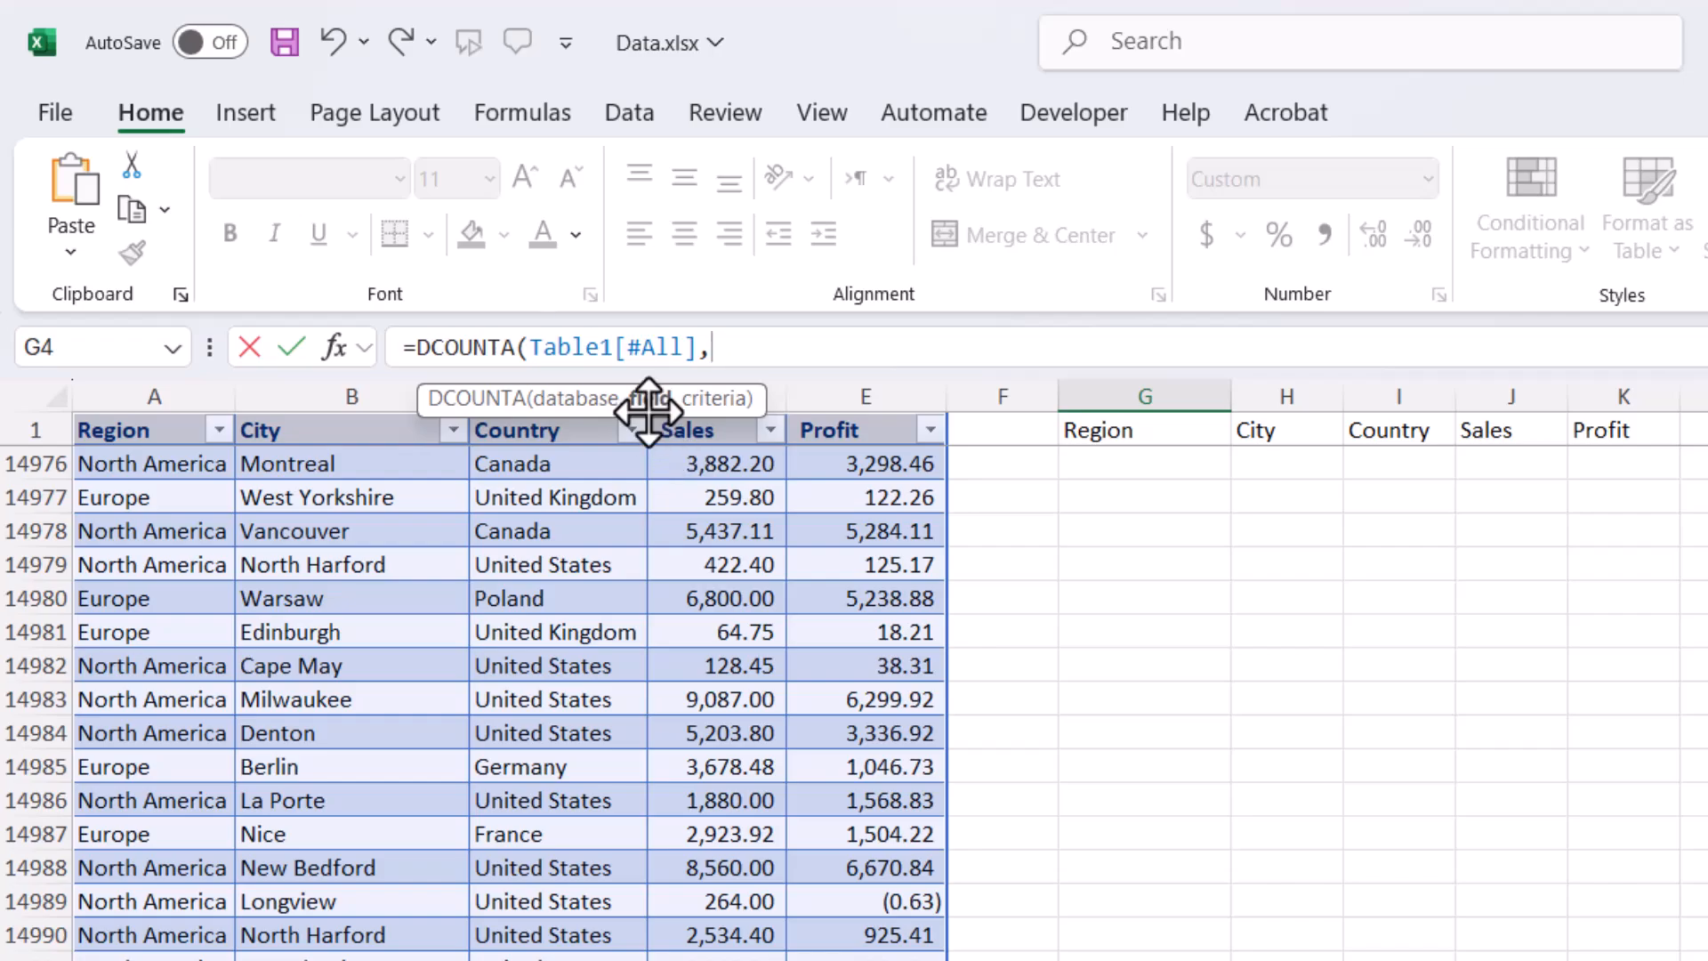
pyautogui.click(843, 434)
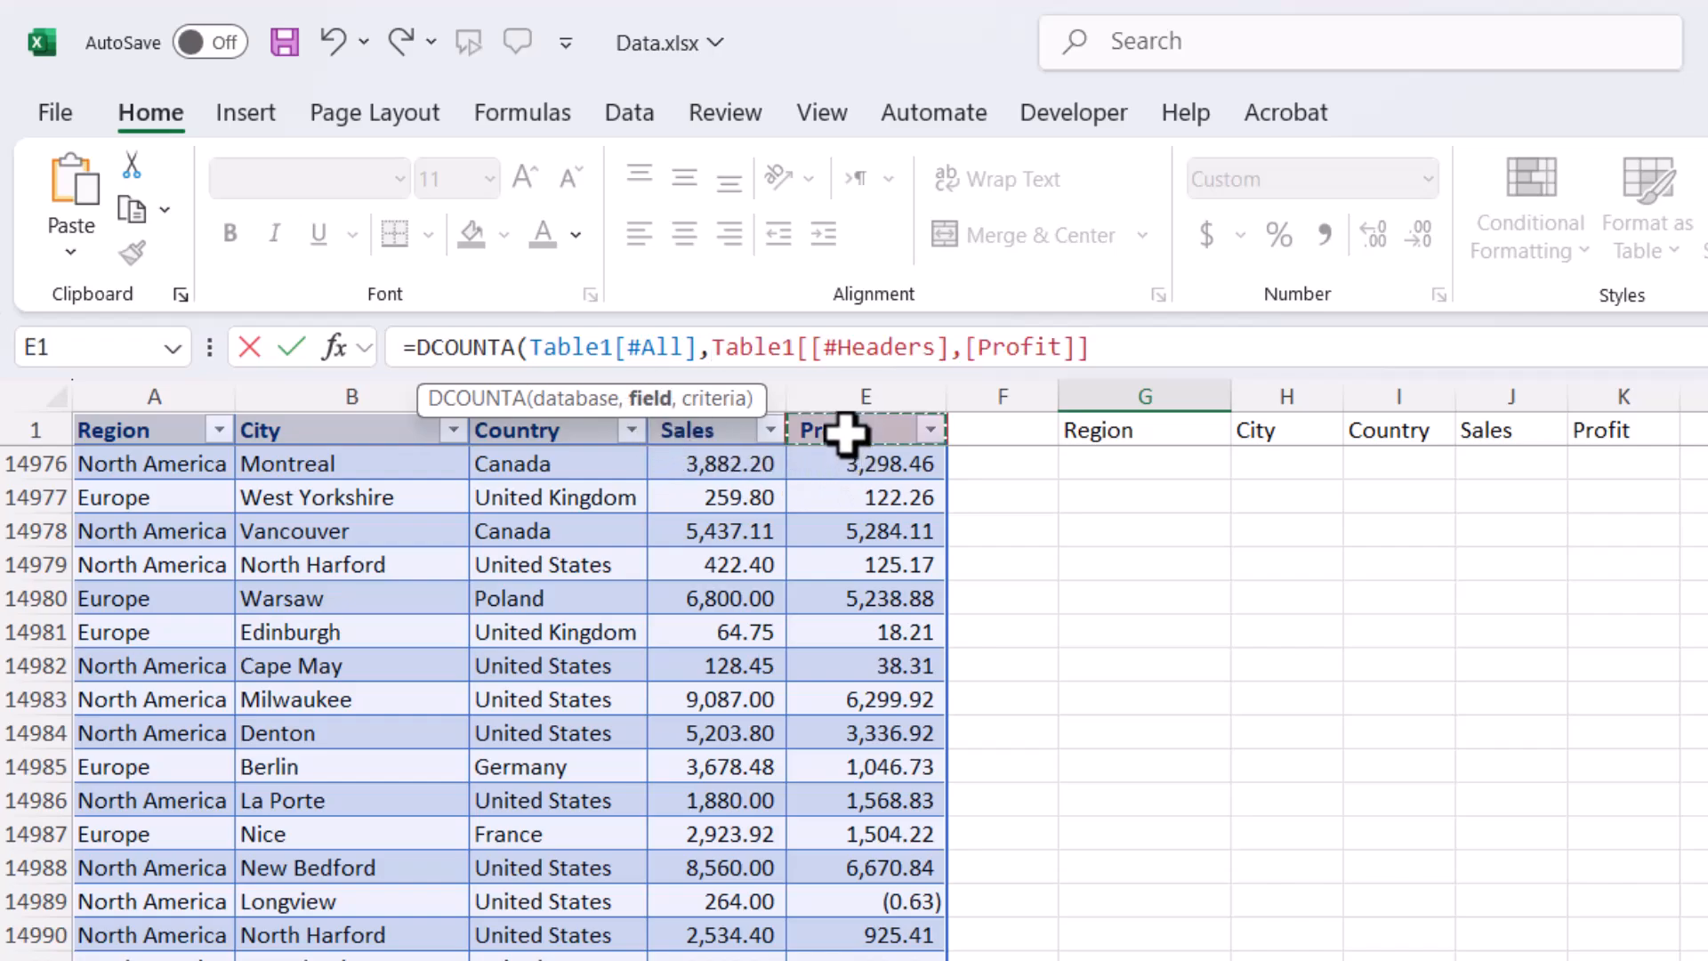
pyautogui.write(',')
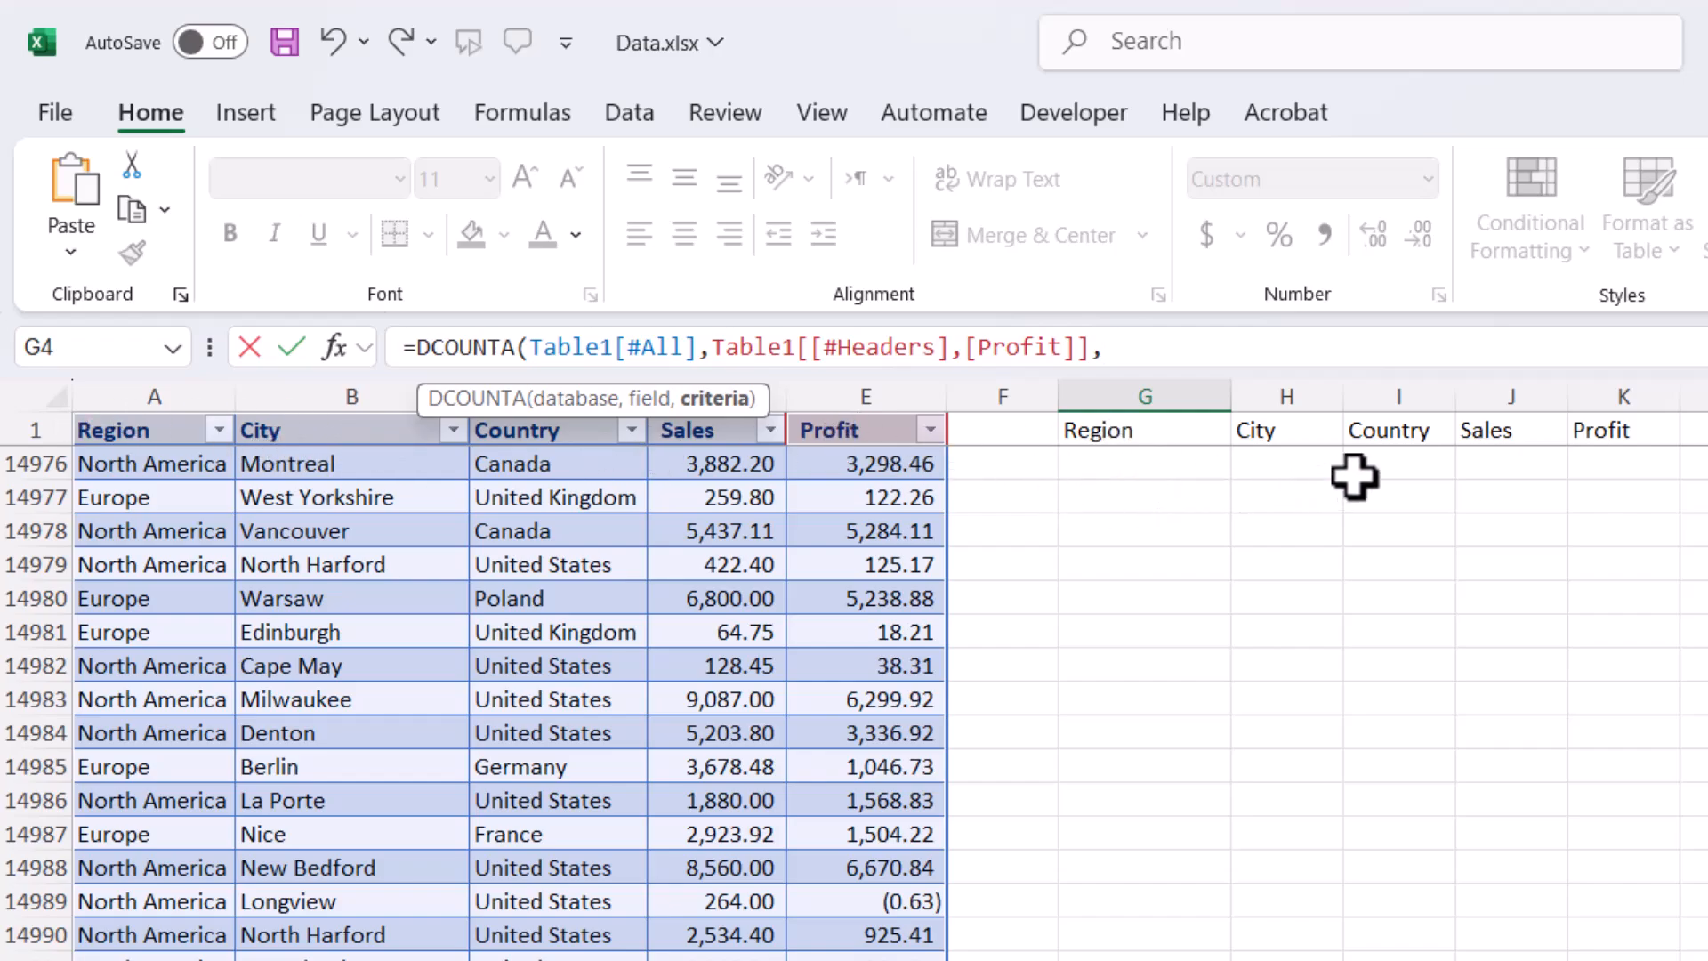
pyautogui.moveTo(1098, 430); pyautogui.dragTo(1574, 495)
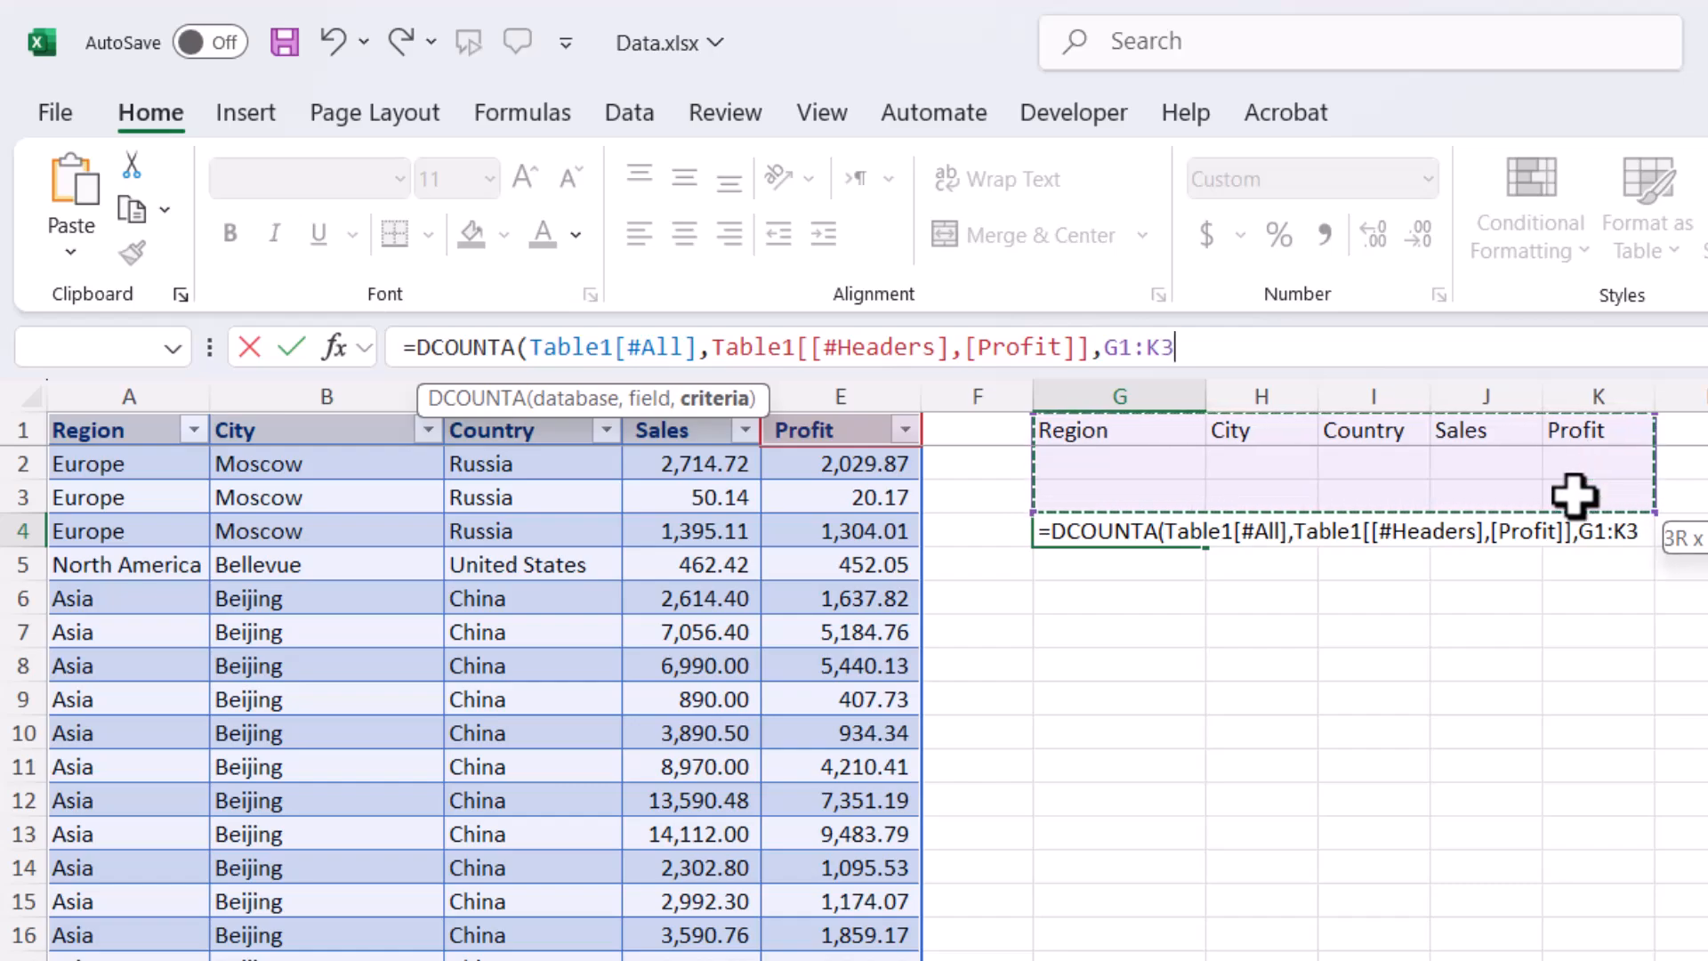
pyautogui.moveTo(1575, 494); pyautogui.dragTo(1569, 474)
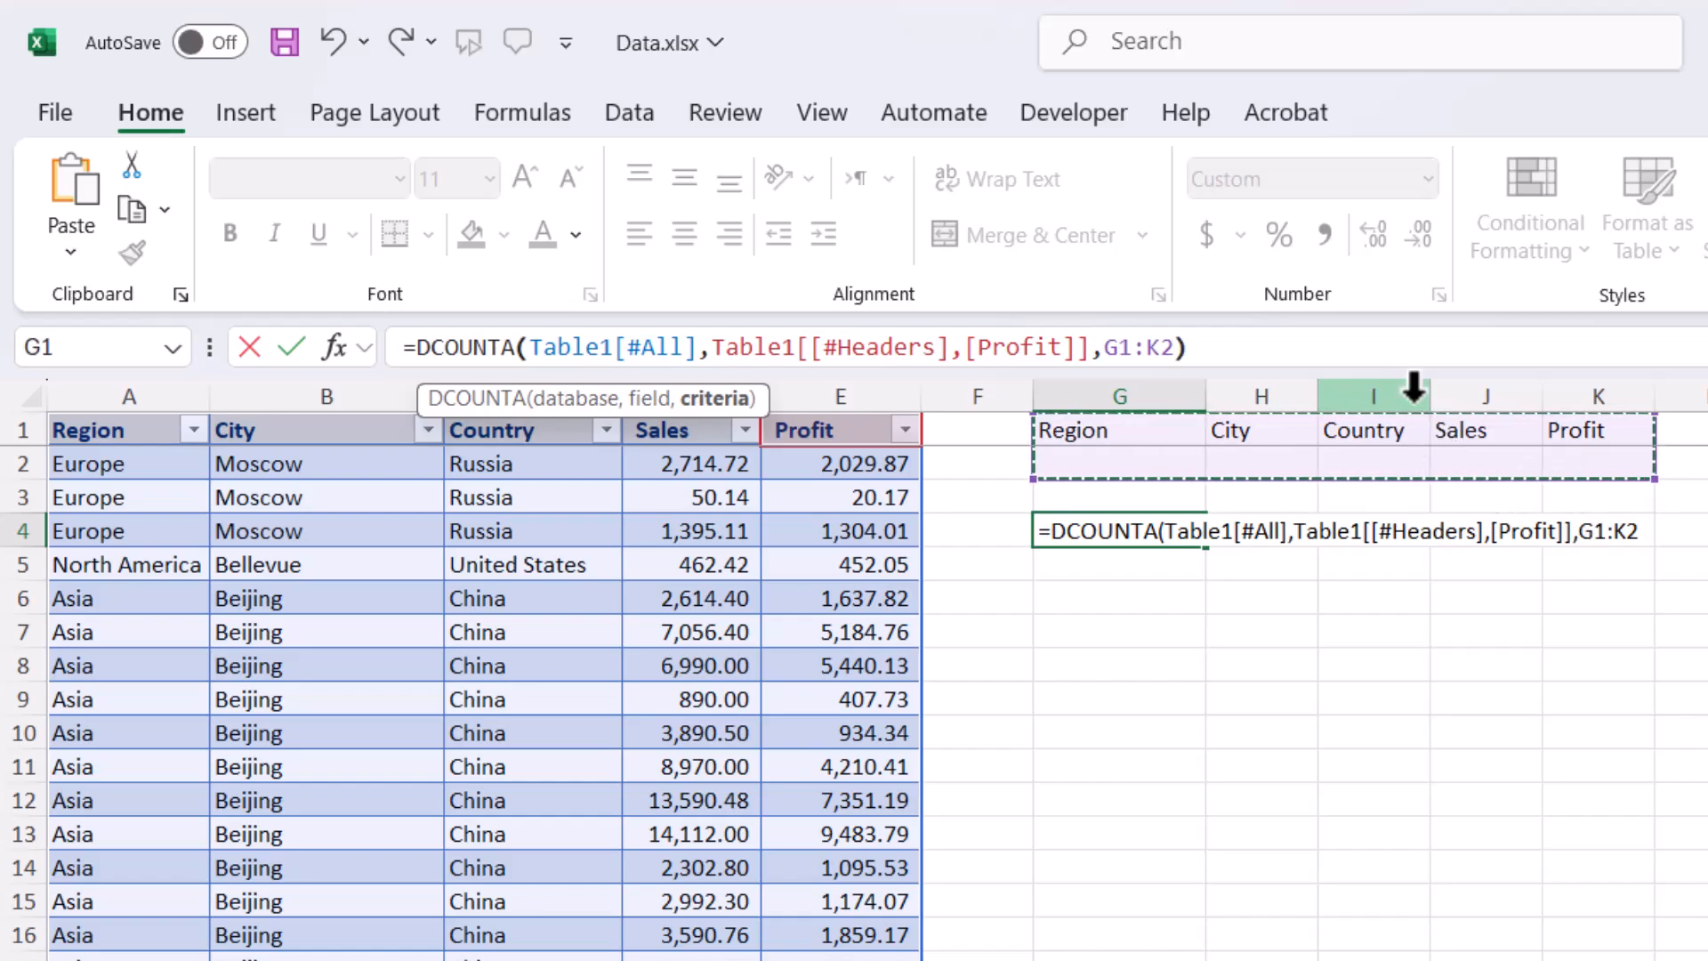
pyautogui.press('Return')
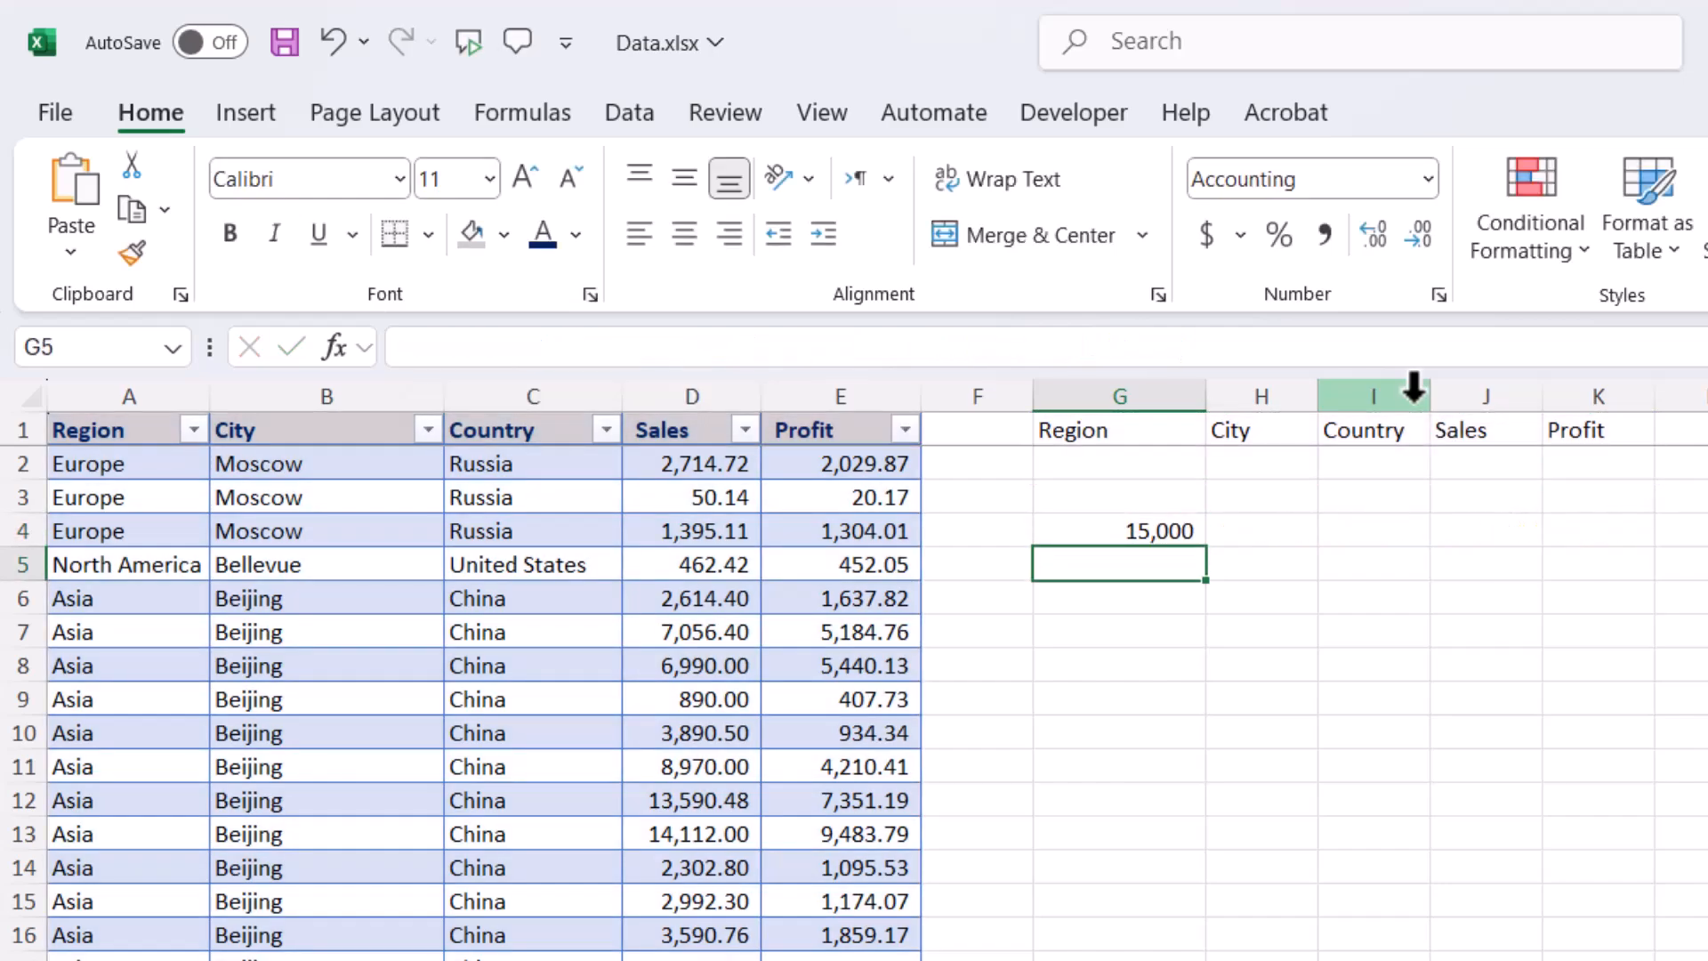
# Enter Asia as the Region criterion in cell G2
pyautogui.click(1188, 534)
pyautogui.click(1156, 472)
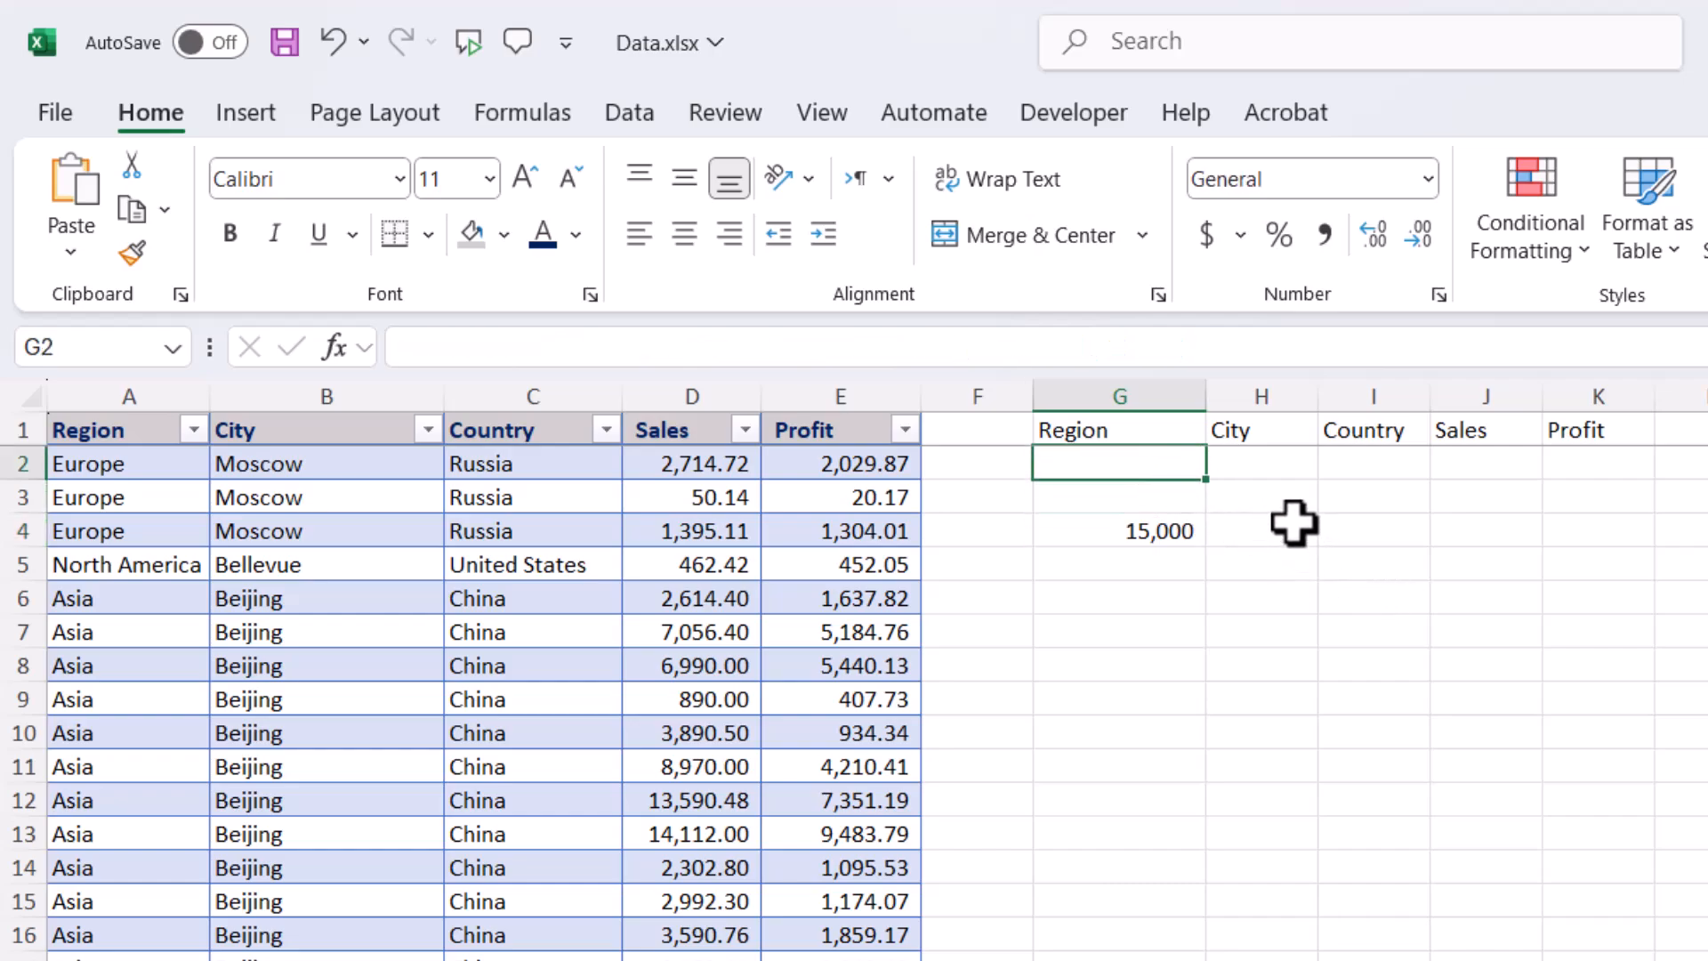
pyautogui.write('Asia')
pyautogui.press('Return')
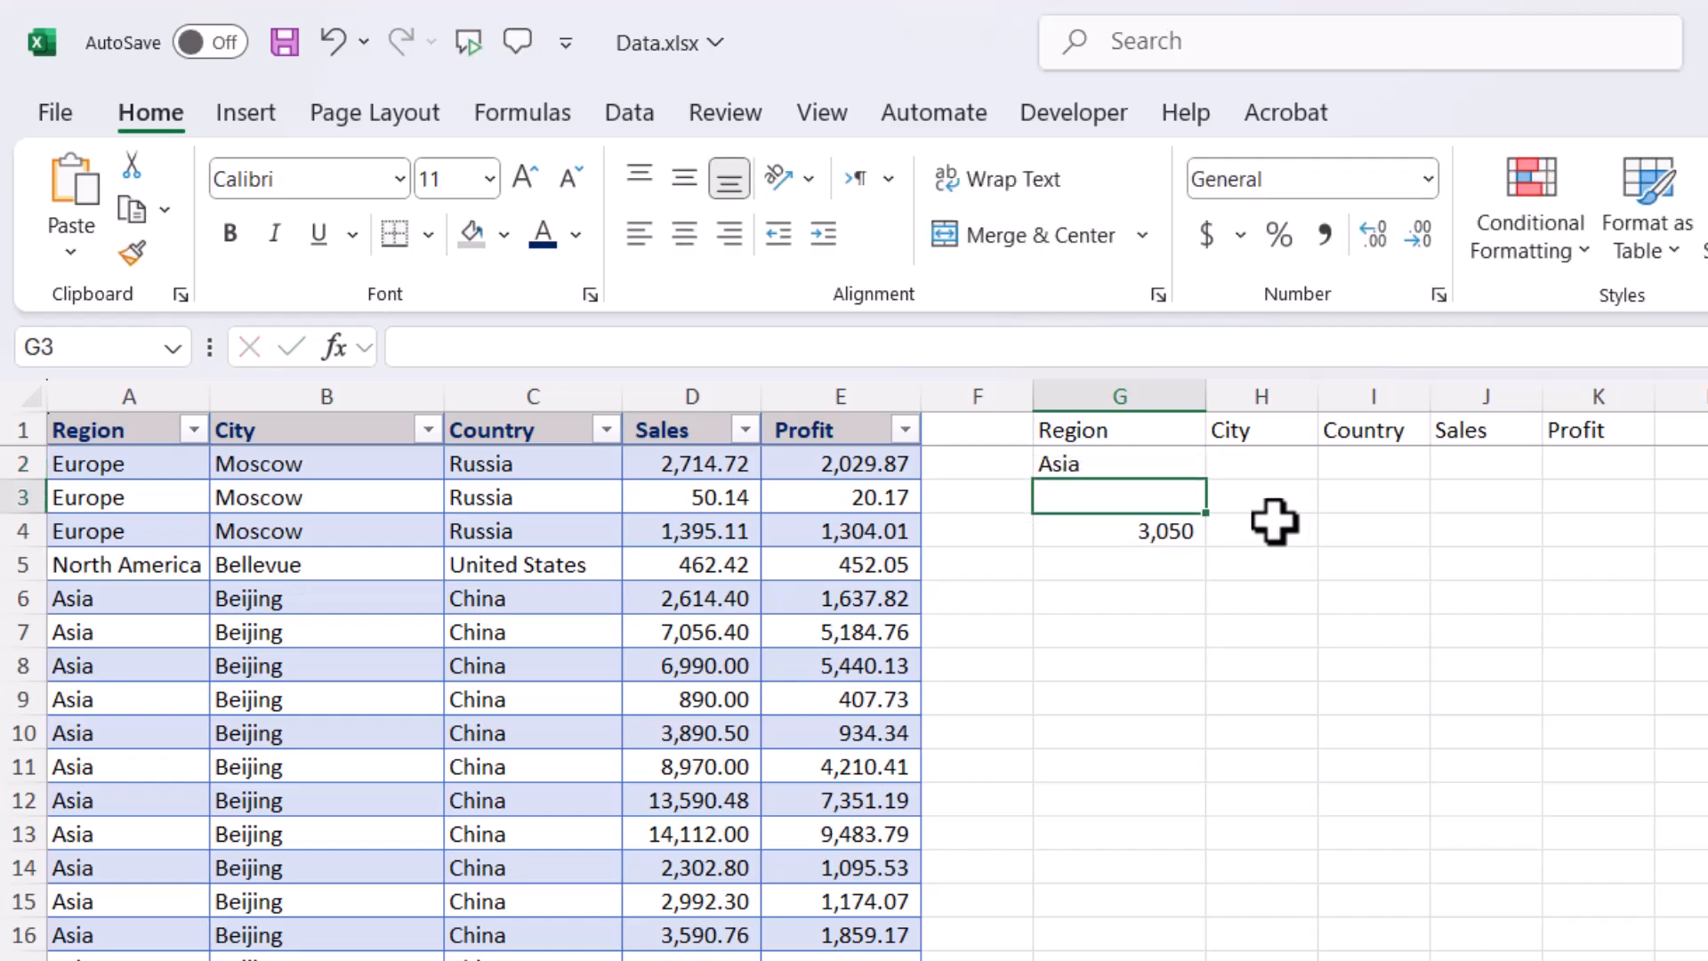
# Change the Region criterion in G2 to Europe
pyautogui.click(1086, 462)
pyautogui.write('Europe')
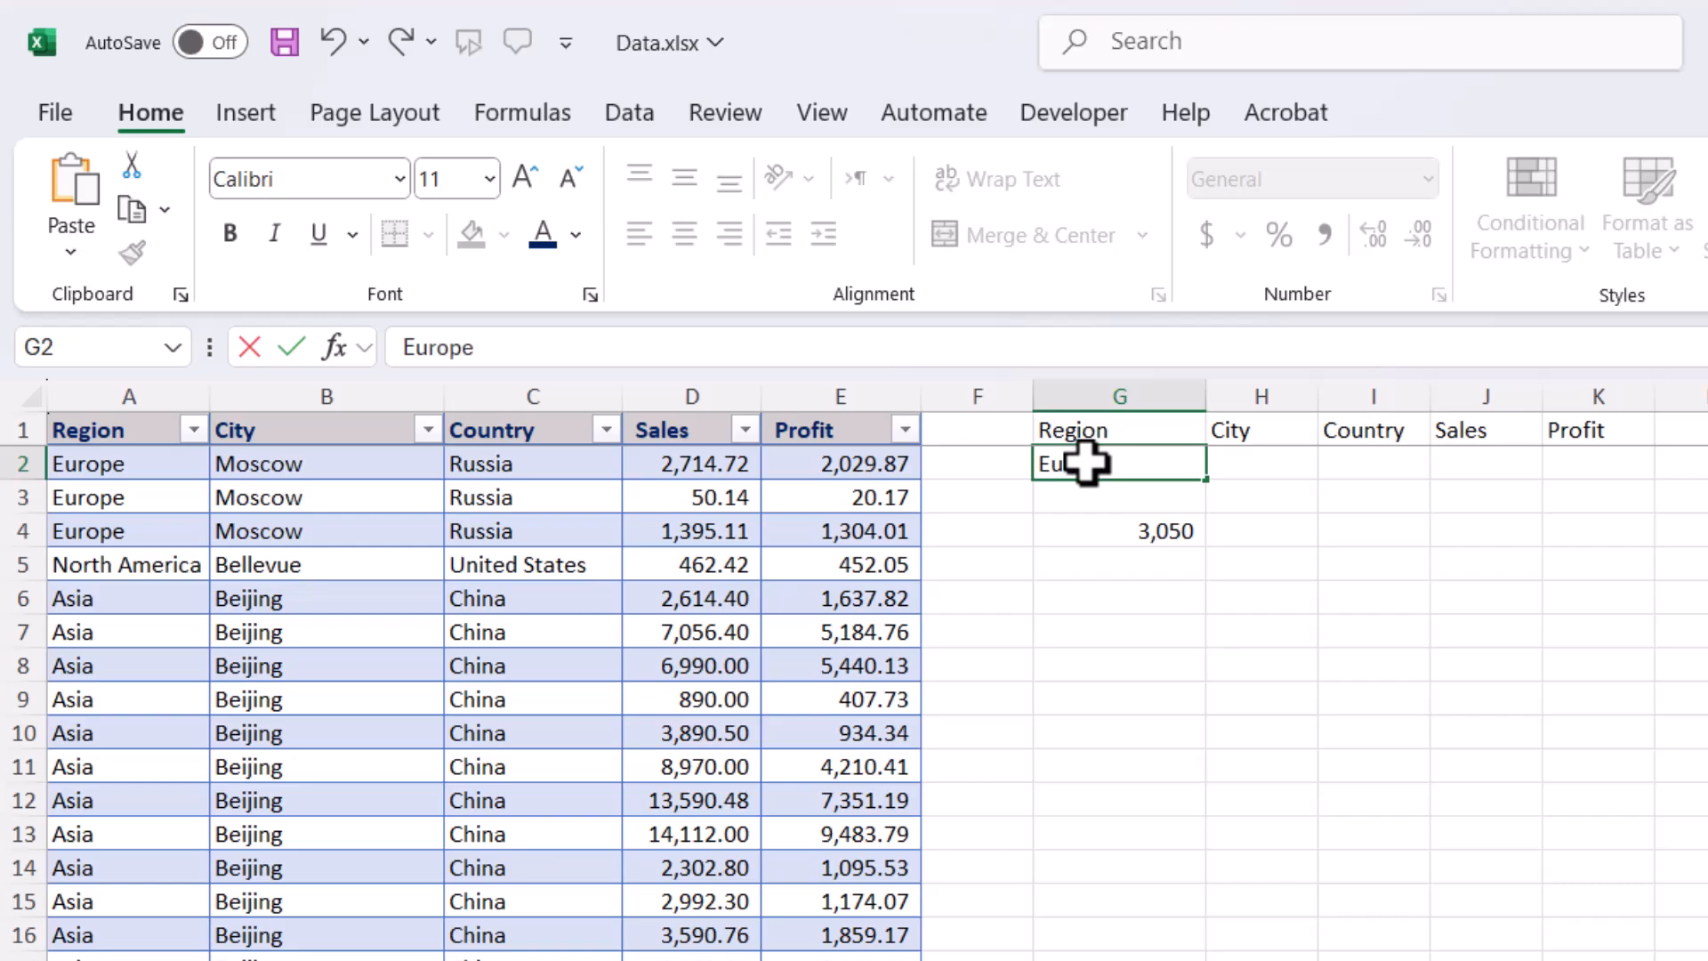
pyautogui.write('u')
pyautogui.press('Return')
pyautogui.click(1086, 461)
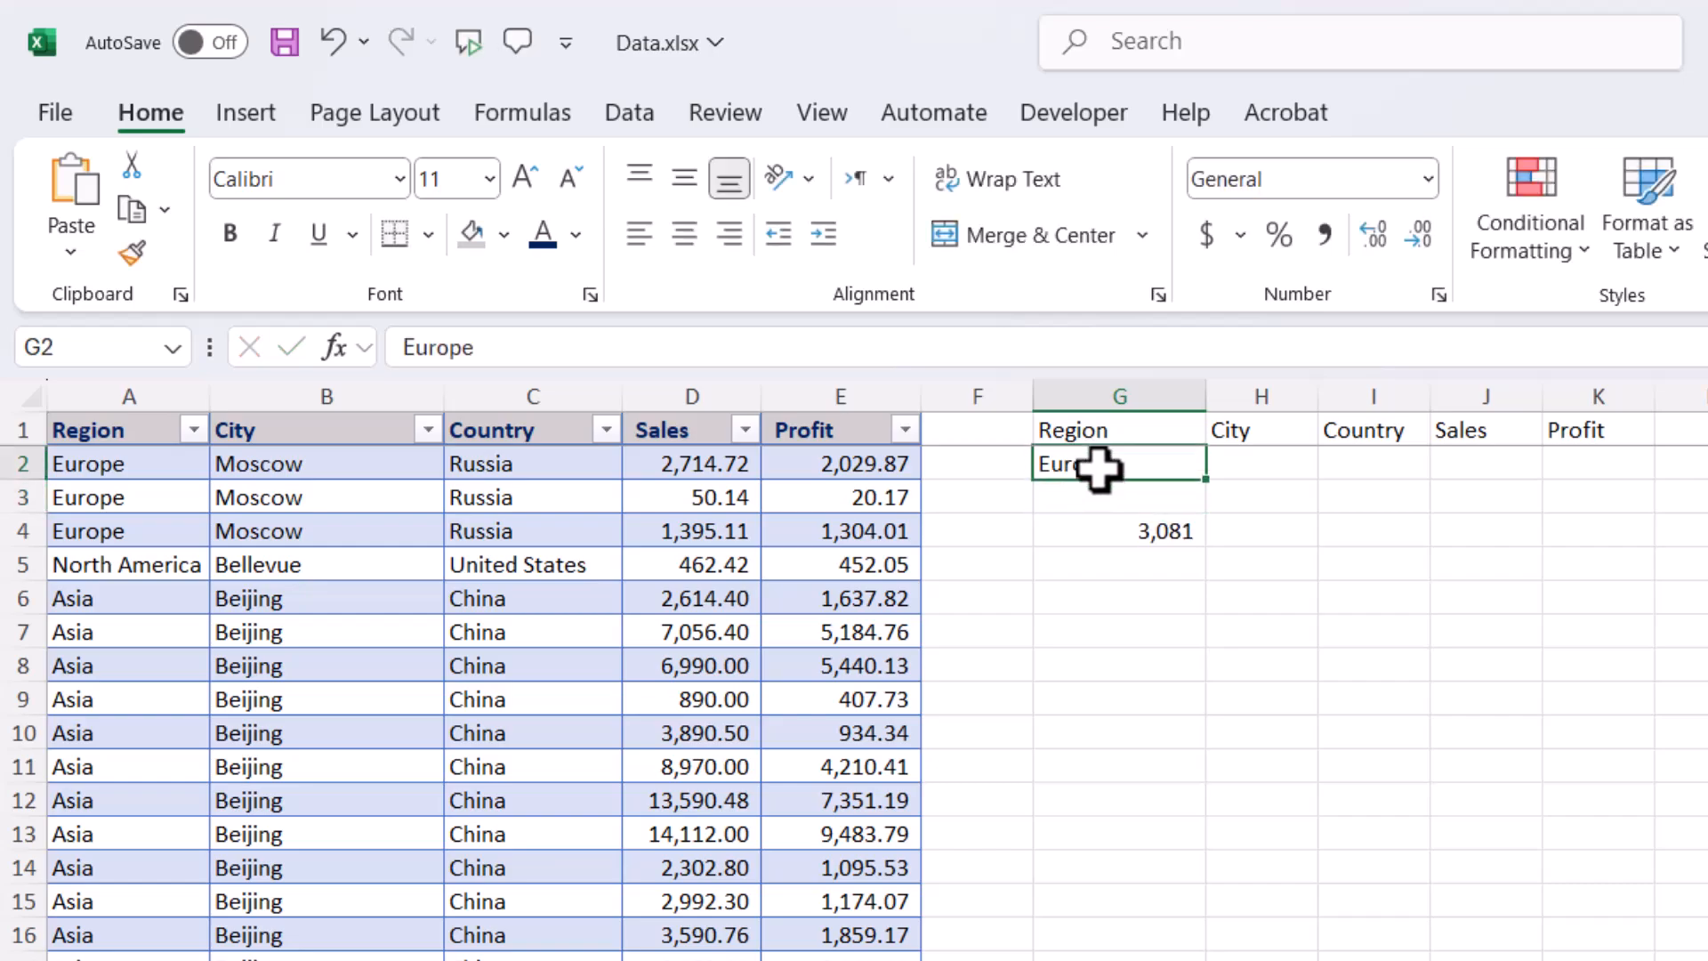
# Test the count with the misspelled Region criterion Europde in G2
pyautogui.doubleClick(1087, 464)
pyautogui.write('d')
pyautogui.click(1022, 589)
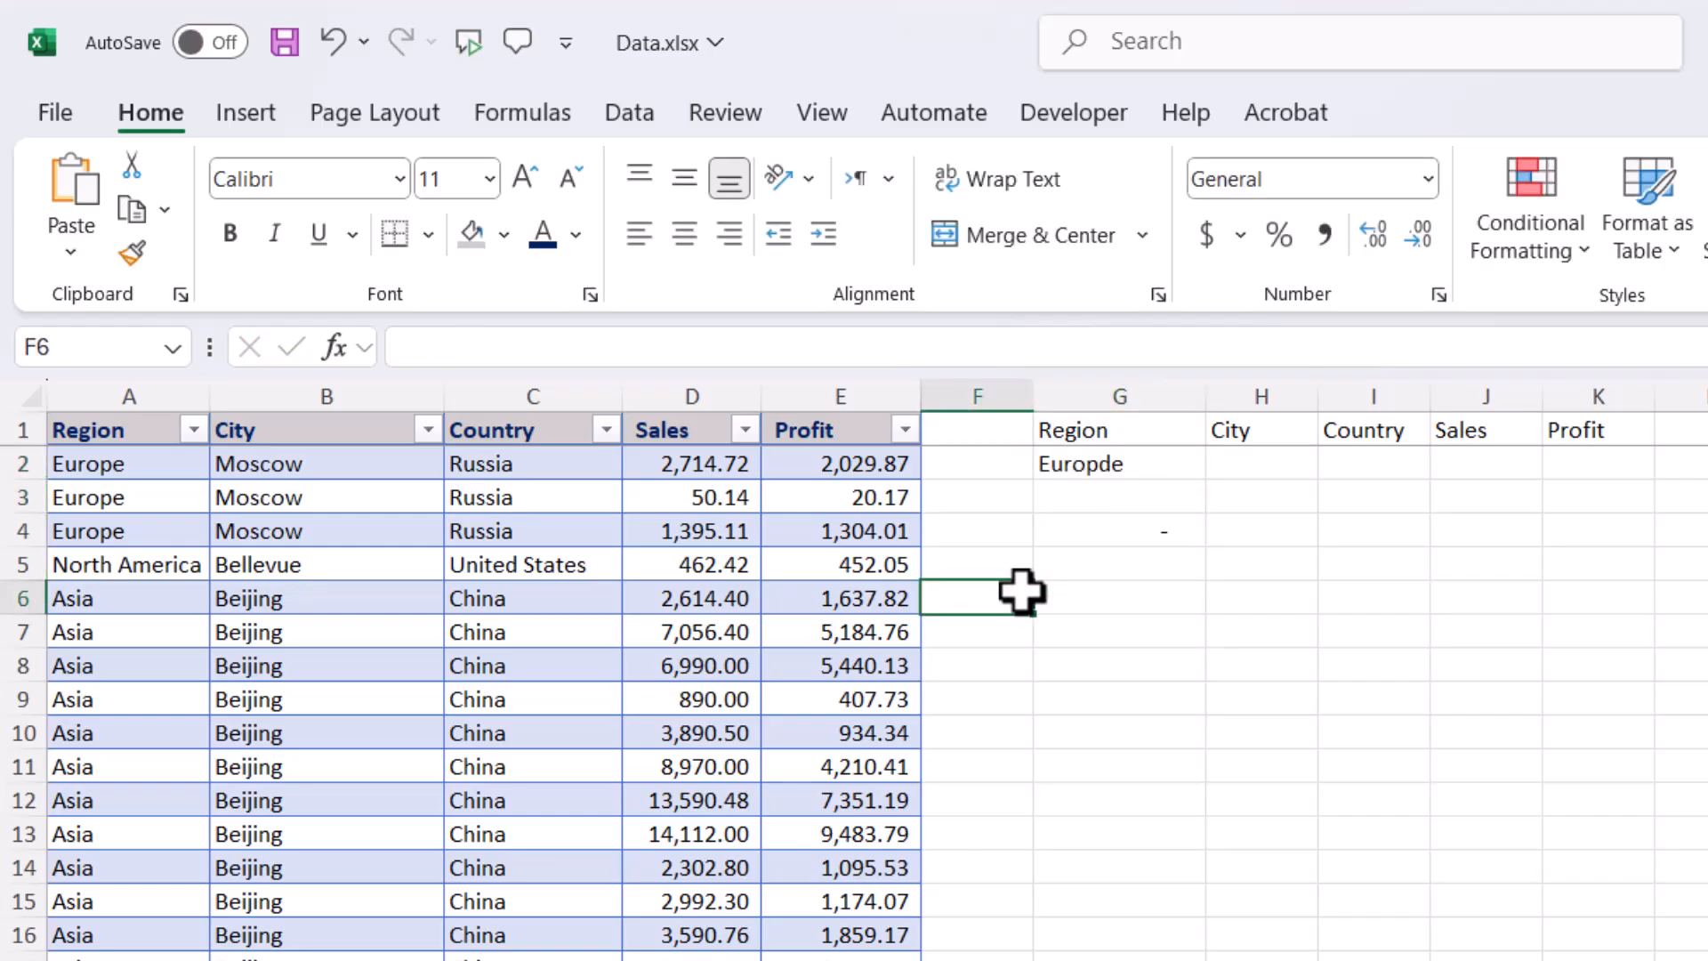
pyautogui.click(1186, 536)
pyautogui.click(1141, 469)
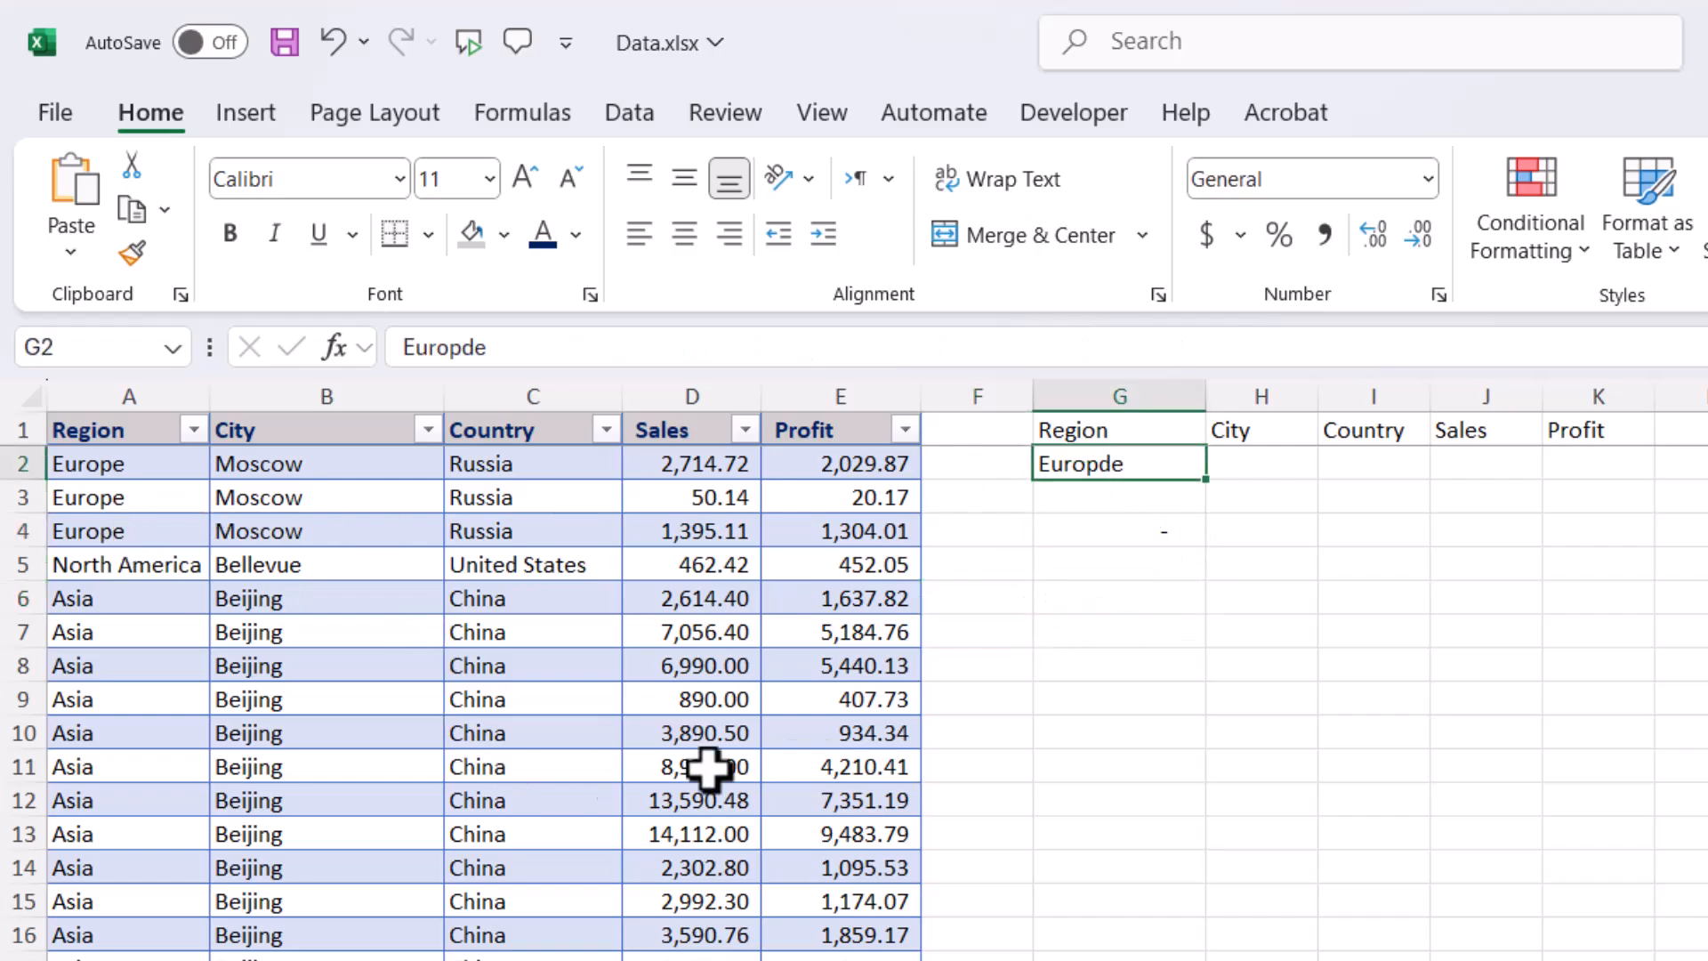
# Test the count with only the letter a as the Region criterion in G2
pyautogui.moveTo(1082, 476); pyautogui.dragTo(1139, 473)
pyautogui.write('a')
pyautogui.click(1083, 562)
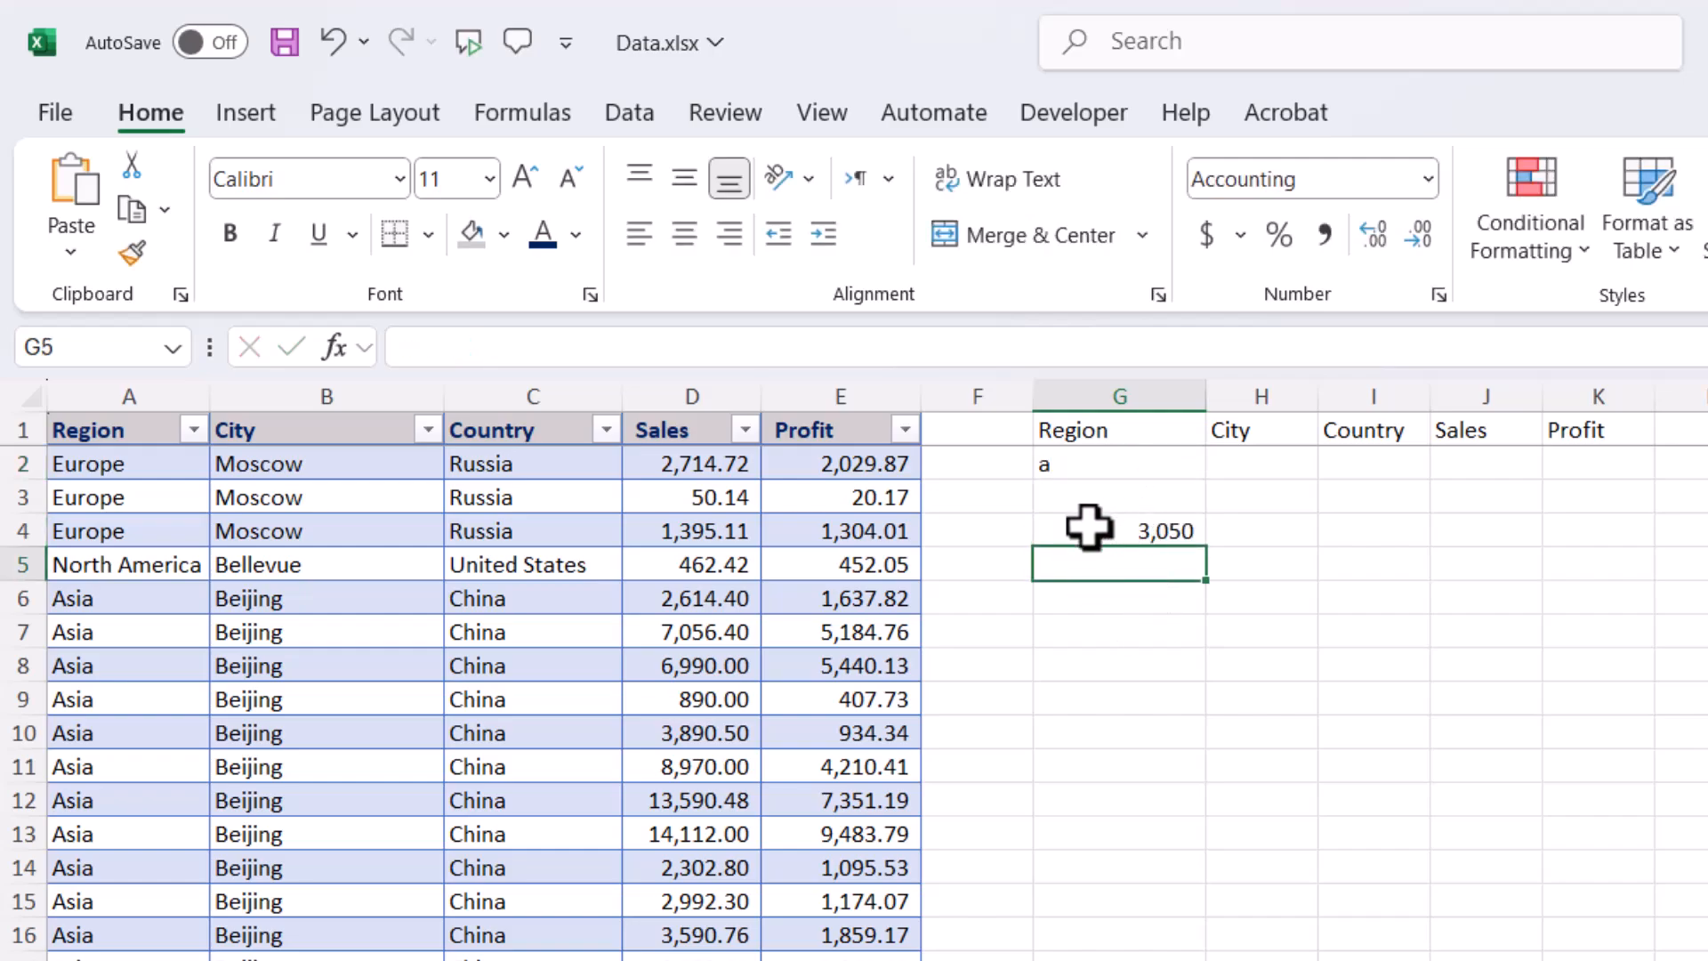
# Set the Region criterion in G2 back to Europe
pyautogui.doubleClick(1082, 469)
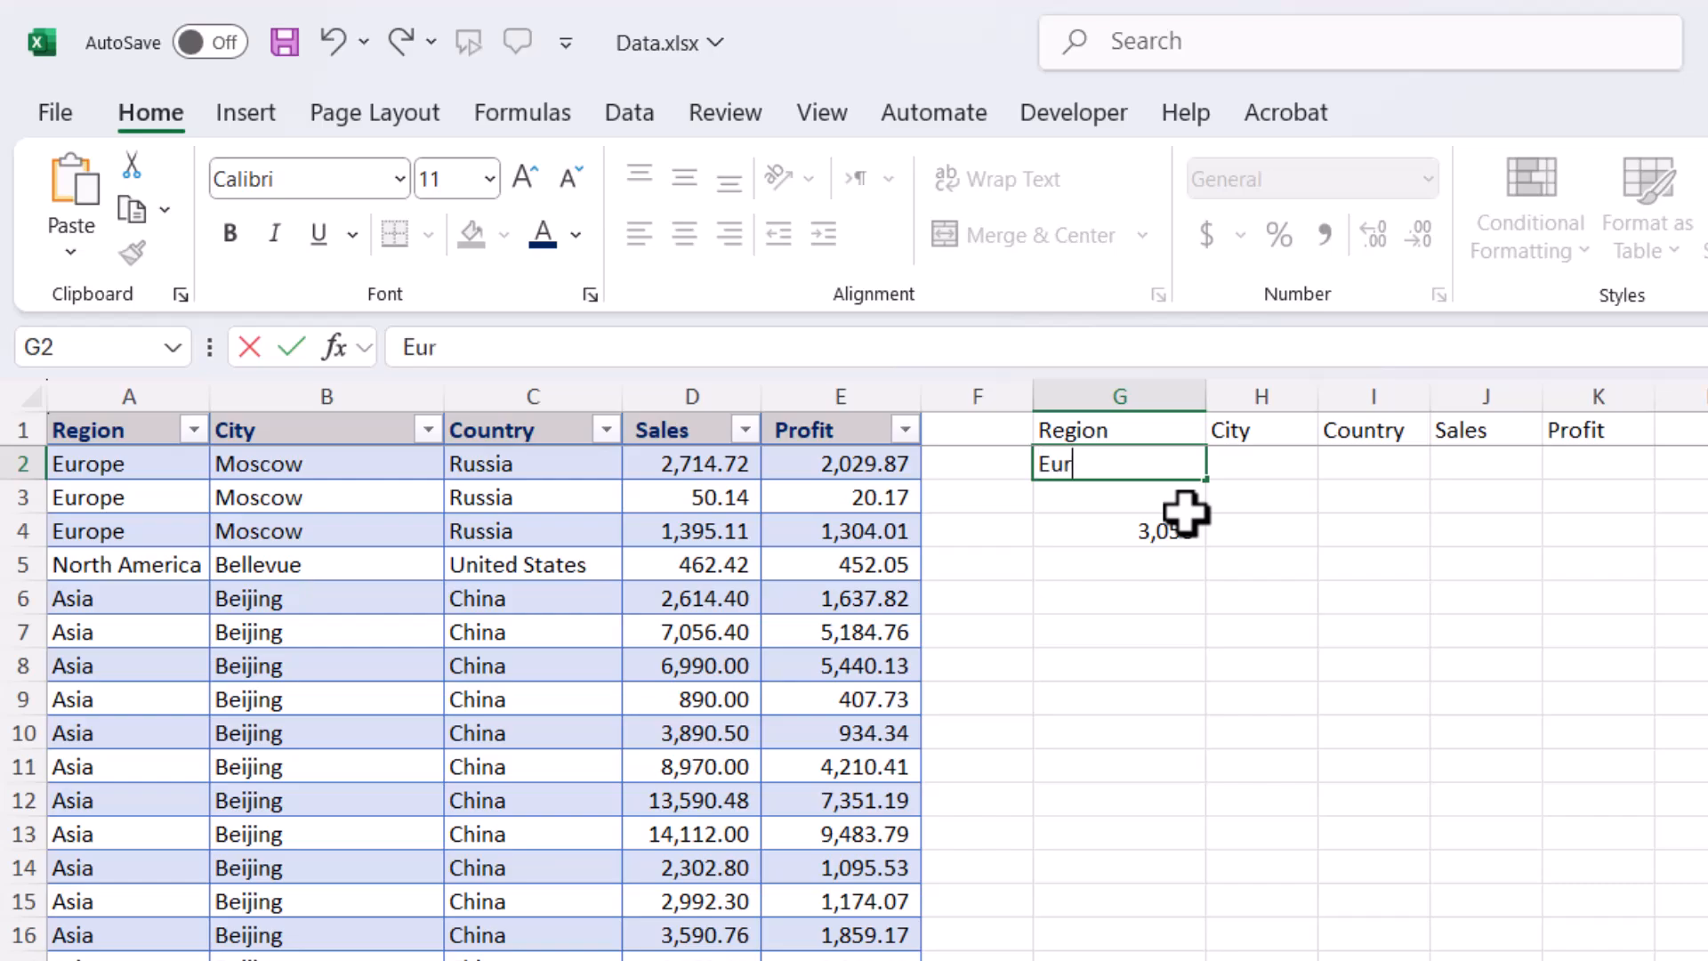
pyautogui.write('Europe')
pyautogui.press('Return')
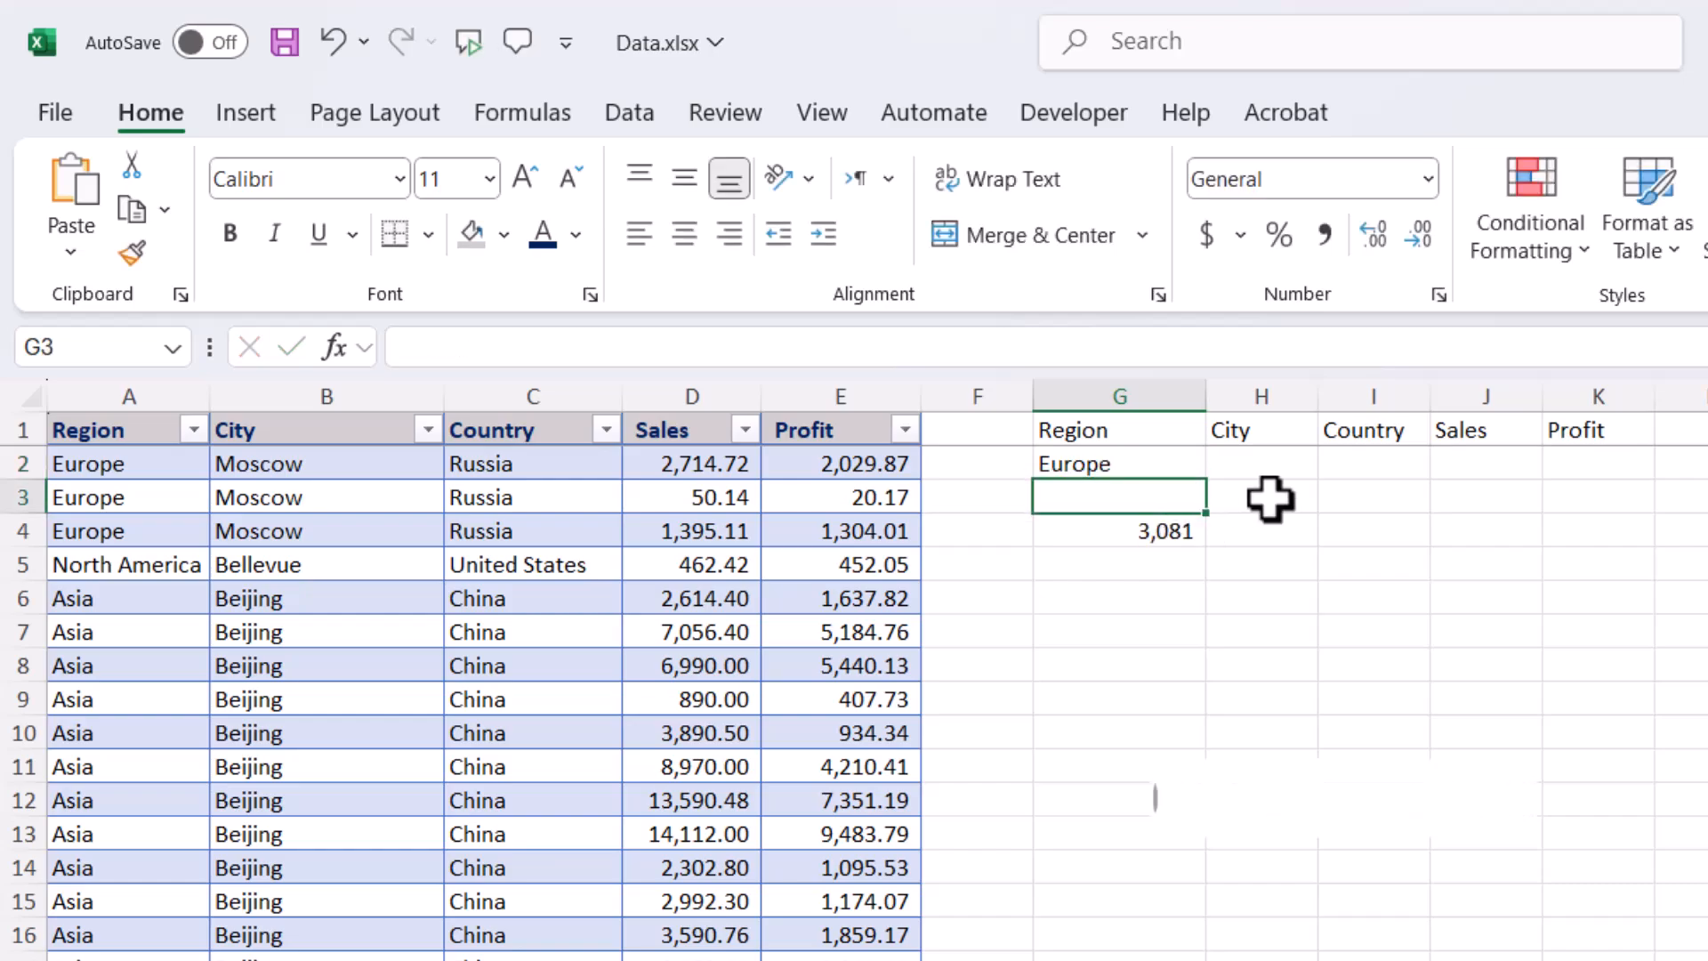
# Add the criterion >10000 under the Sales header in cell J2
pyautogui.click(1486, 466)
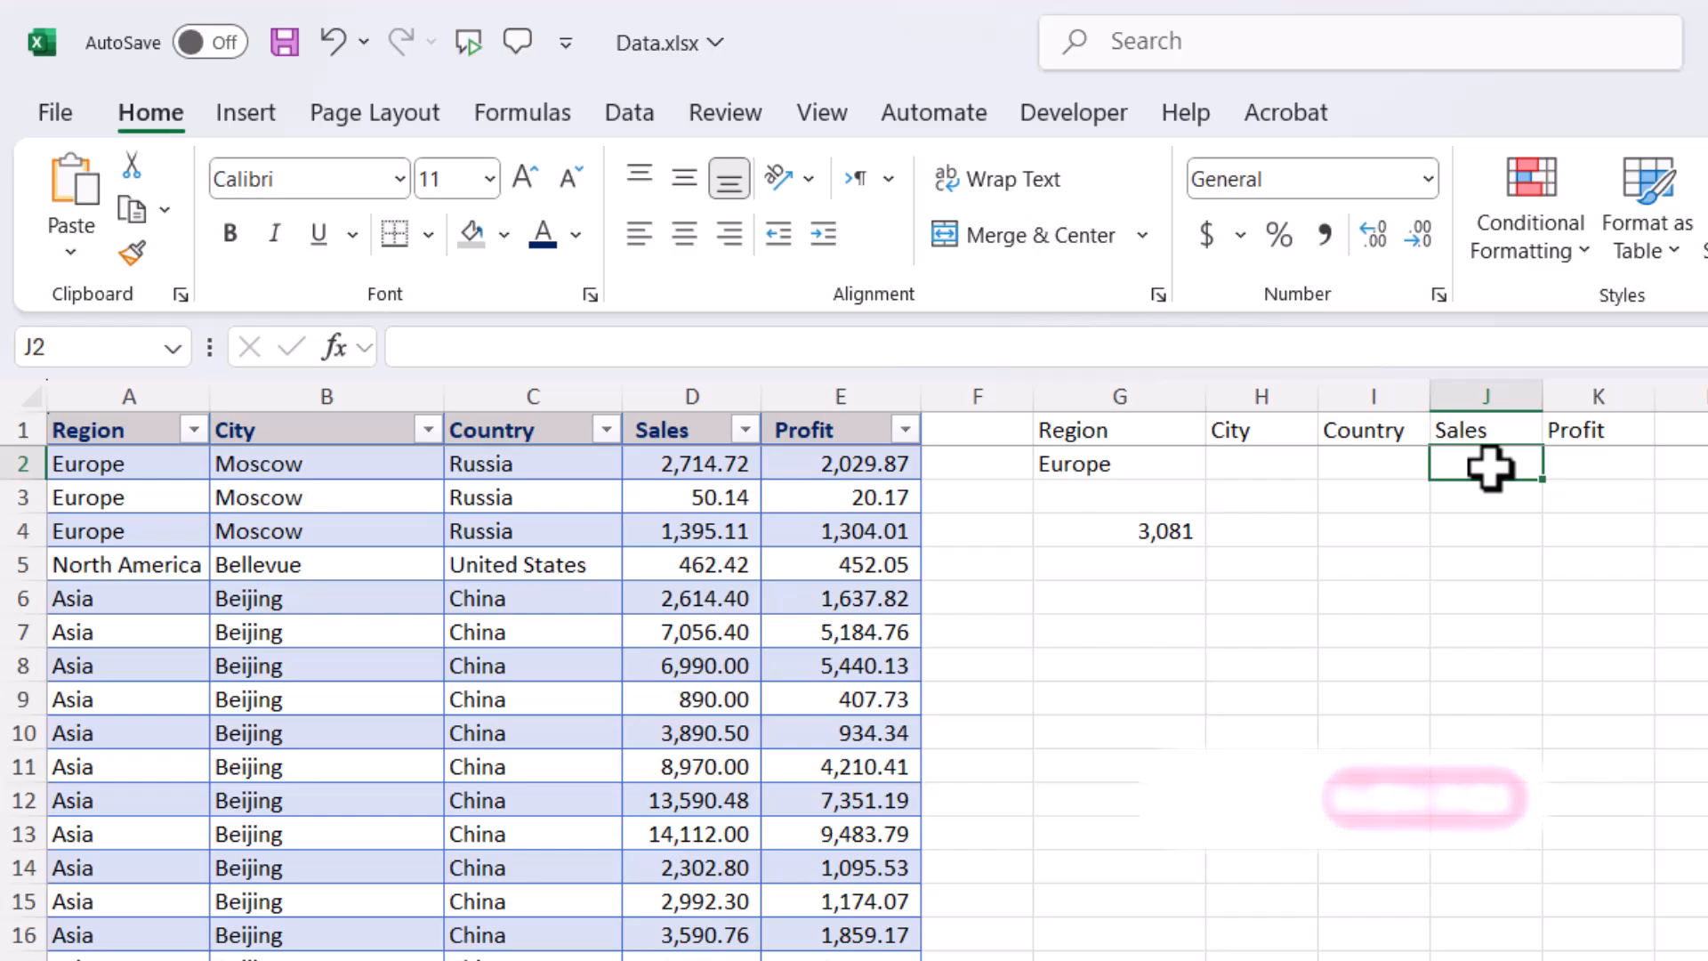
pyautogui.write('>10')
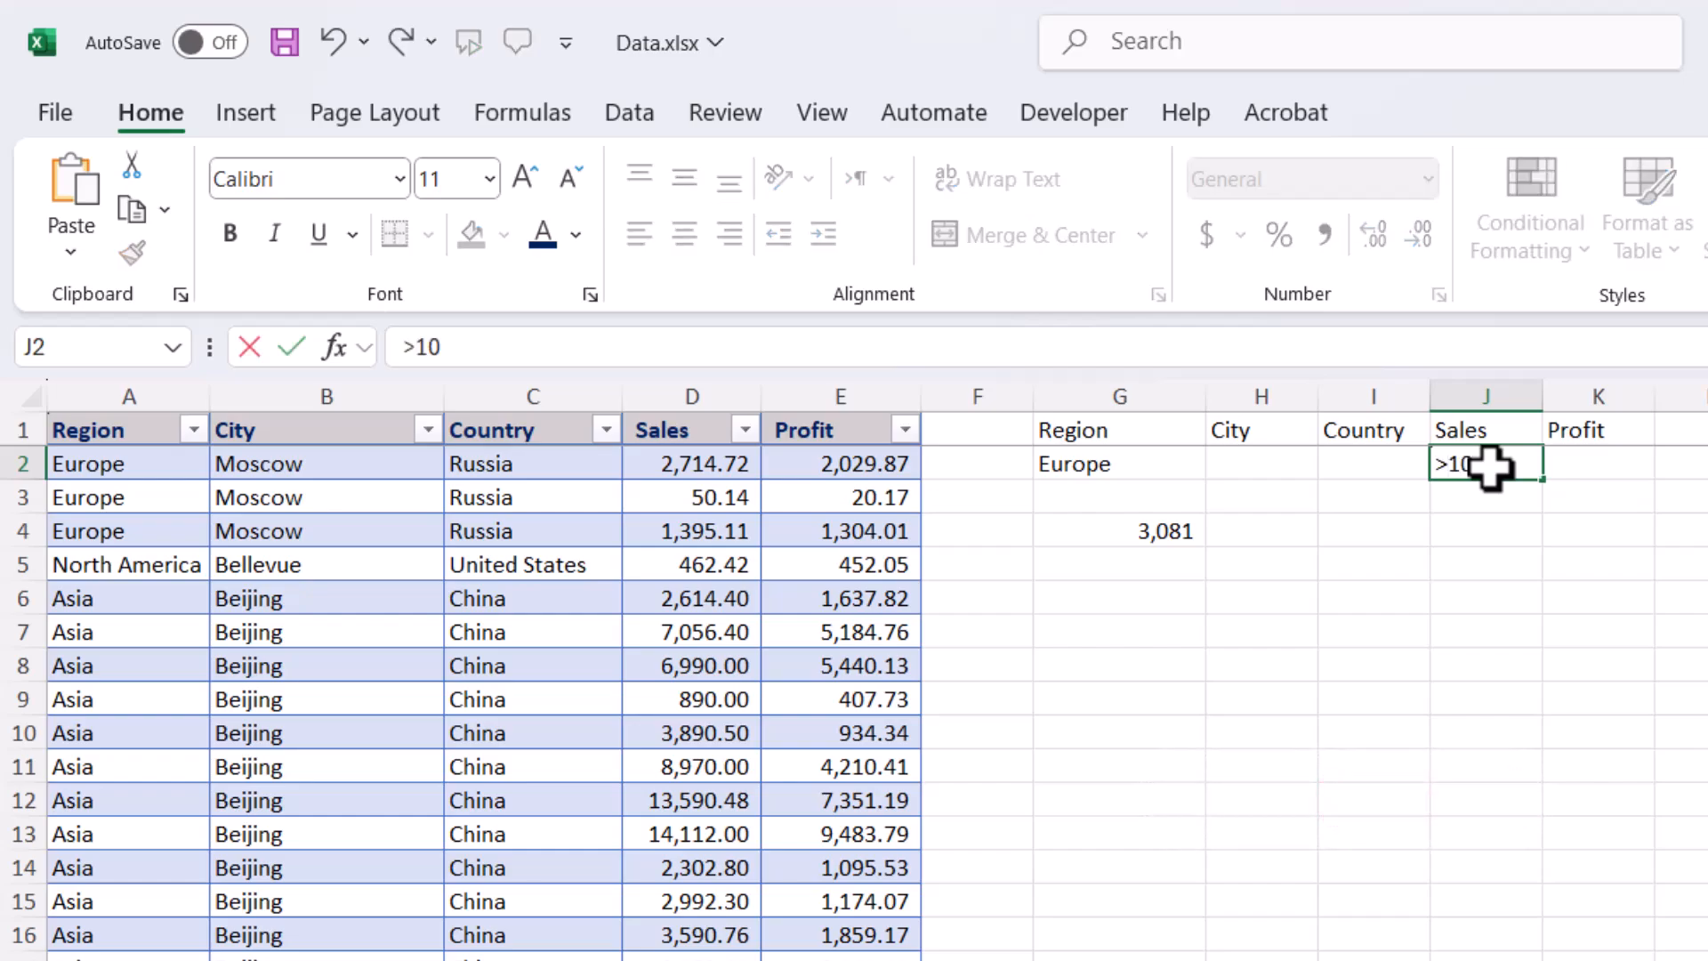
pyautogui.write('000')
pyautogui.press('Return')
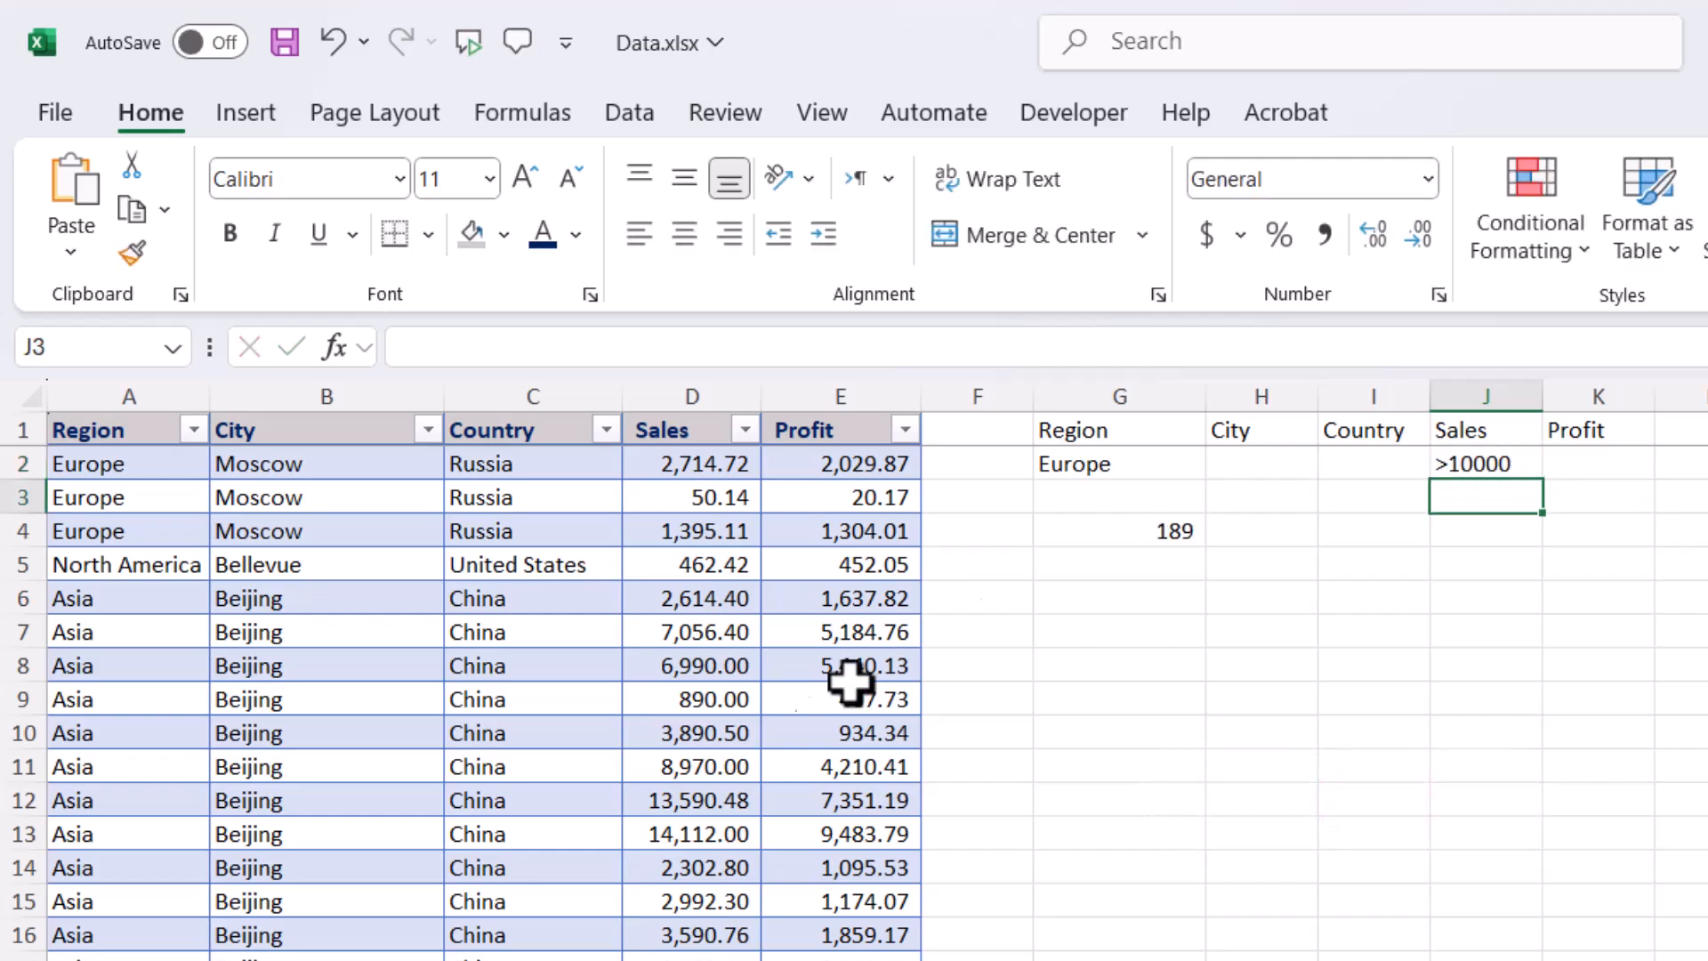
# Examine the DCOUNTA formula in G4, its Region and Sales criteria and the corresponding columns of the source table
pyautogui.click(1147, 507)
pyautogui.click(1176, 527)
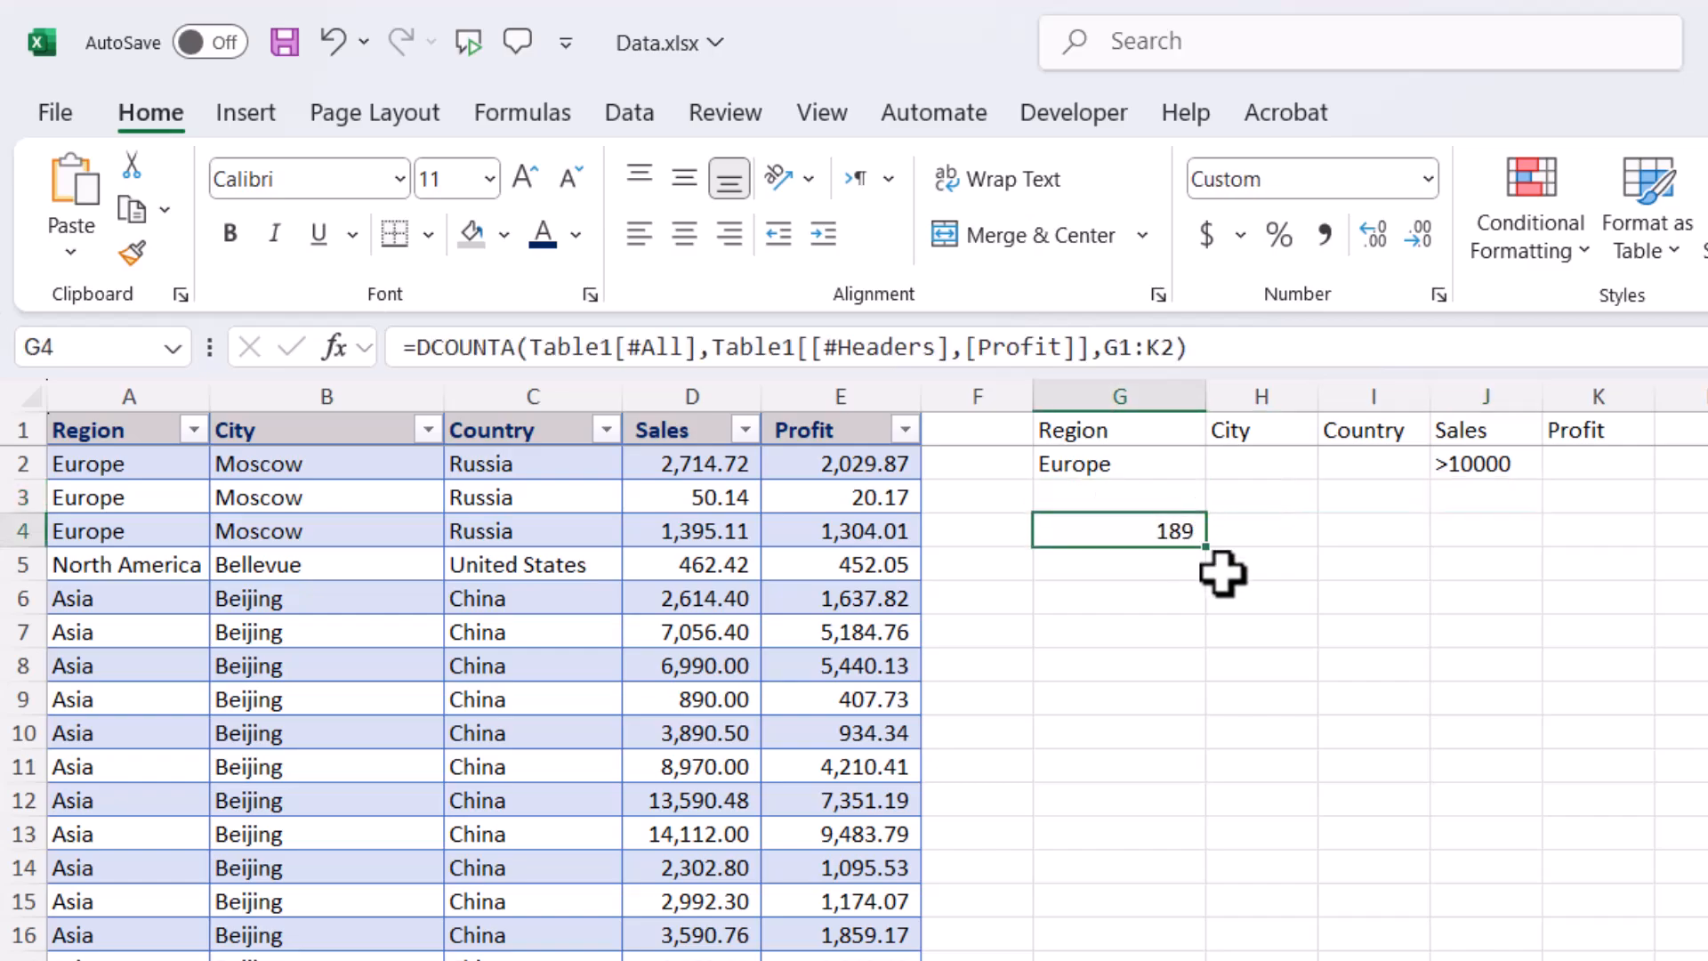
pyautogui.click(1515, 489)
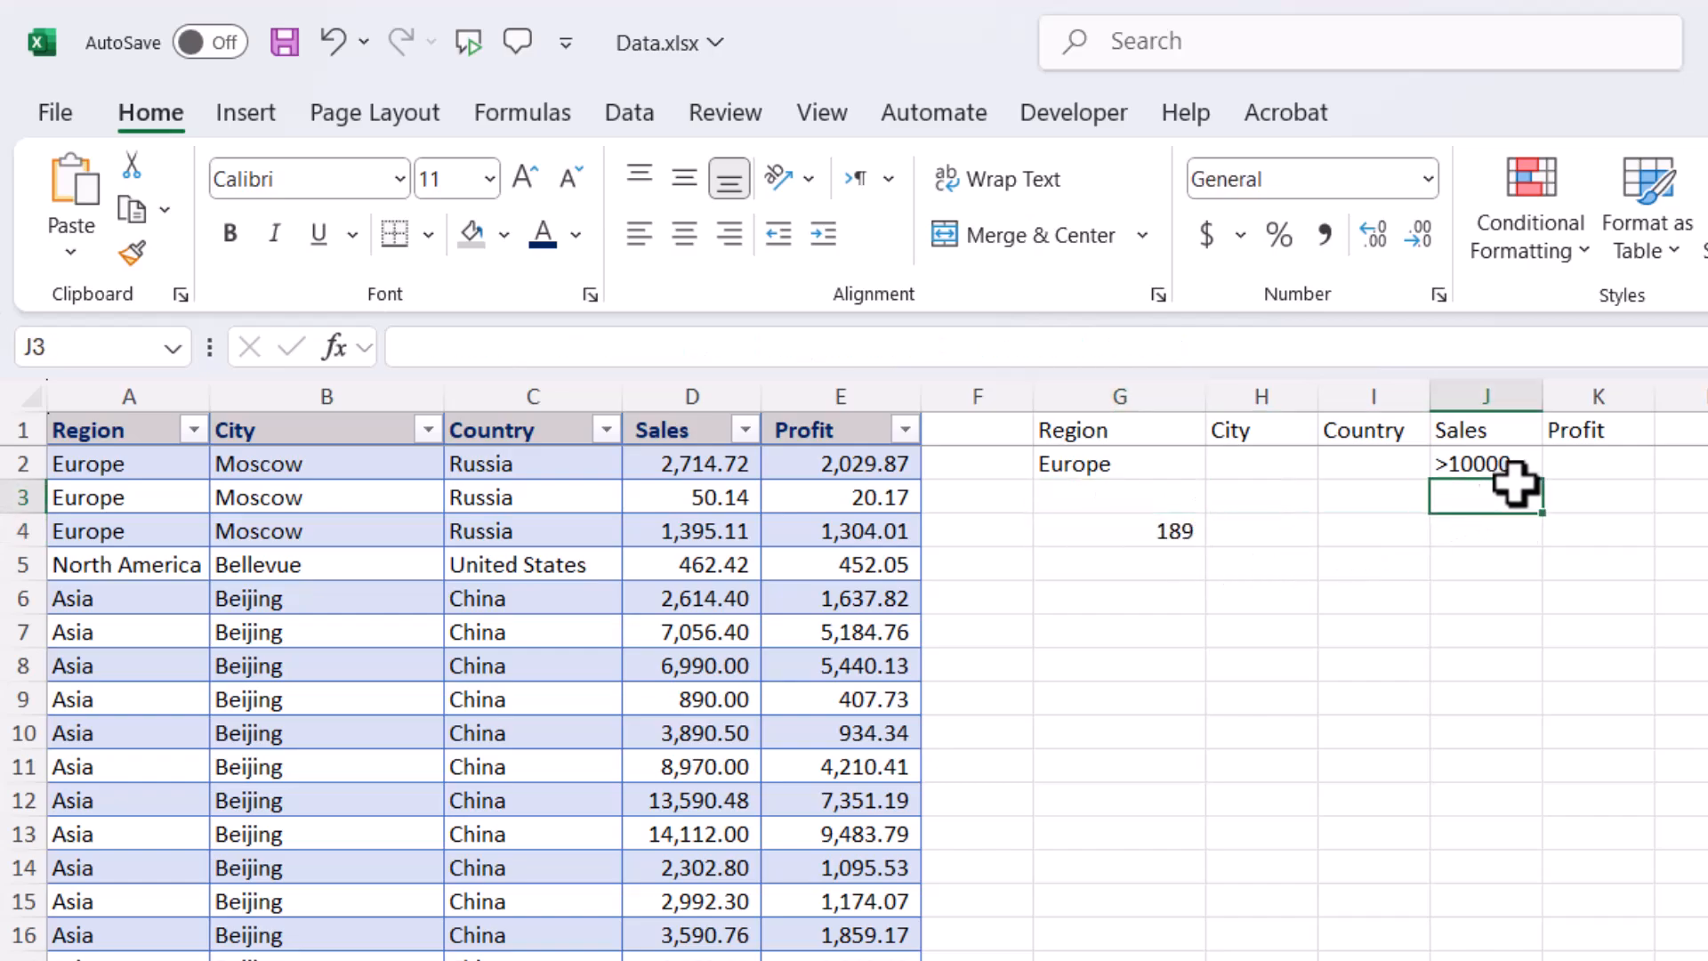
pyautogui.click(1374, 455)
pyautogui.moveTo(1117, 455); pyautogui.dragTo(1103, 433)
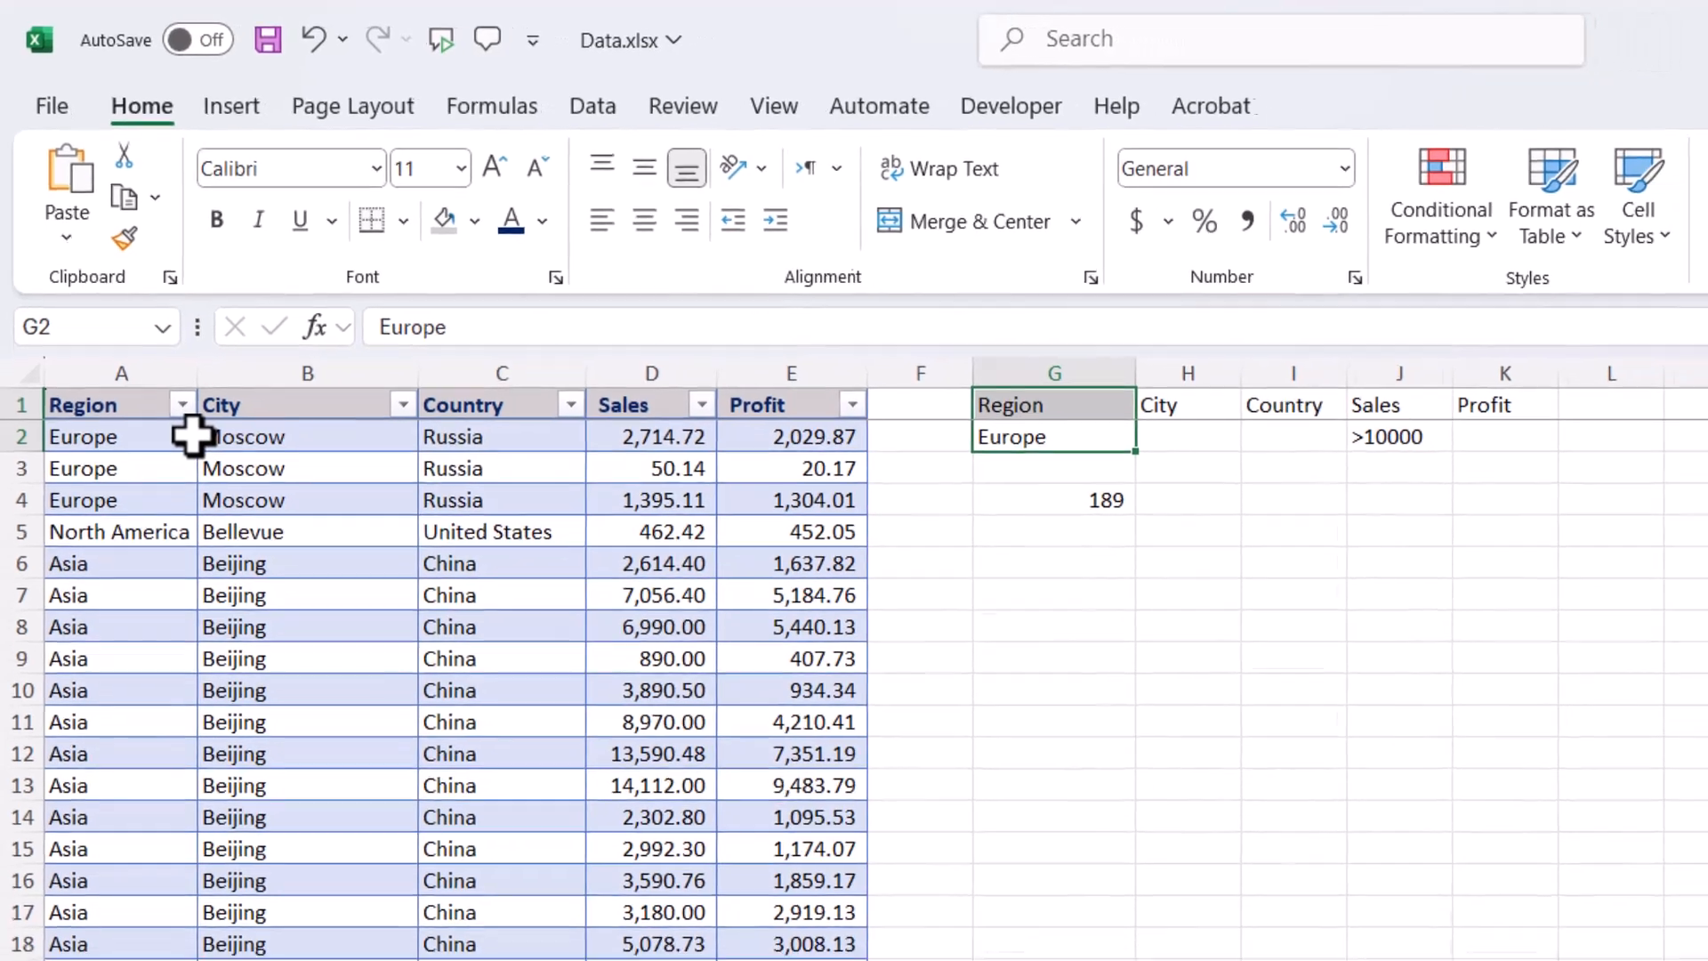
pyautogui.click(191, 438)
pyautogui.click(390, 442)
pyautogui.click(472, 470)
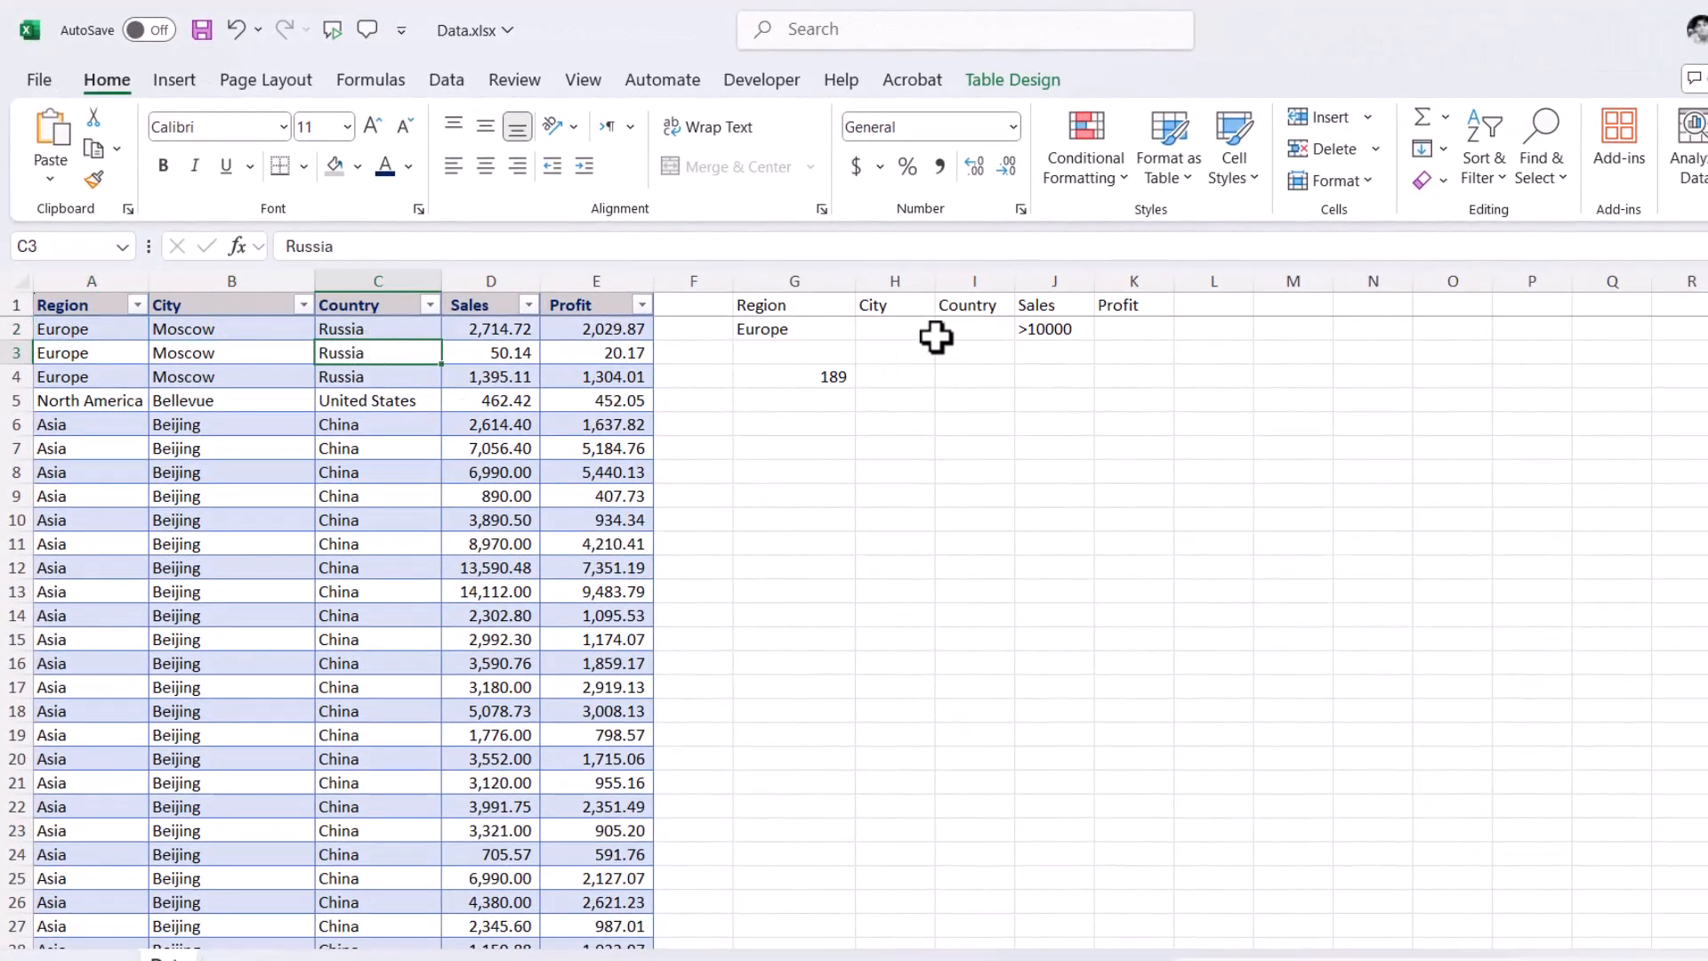
# Add Russia as the Country criterion in cell I2 to narrow the DCOUNTA count
pyautogui.click(973, 327)
pyautogui.write('R')
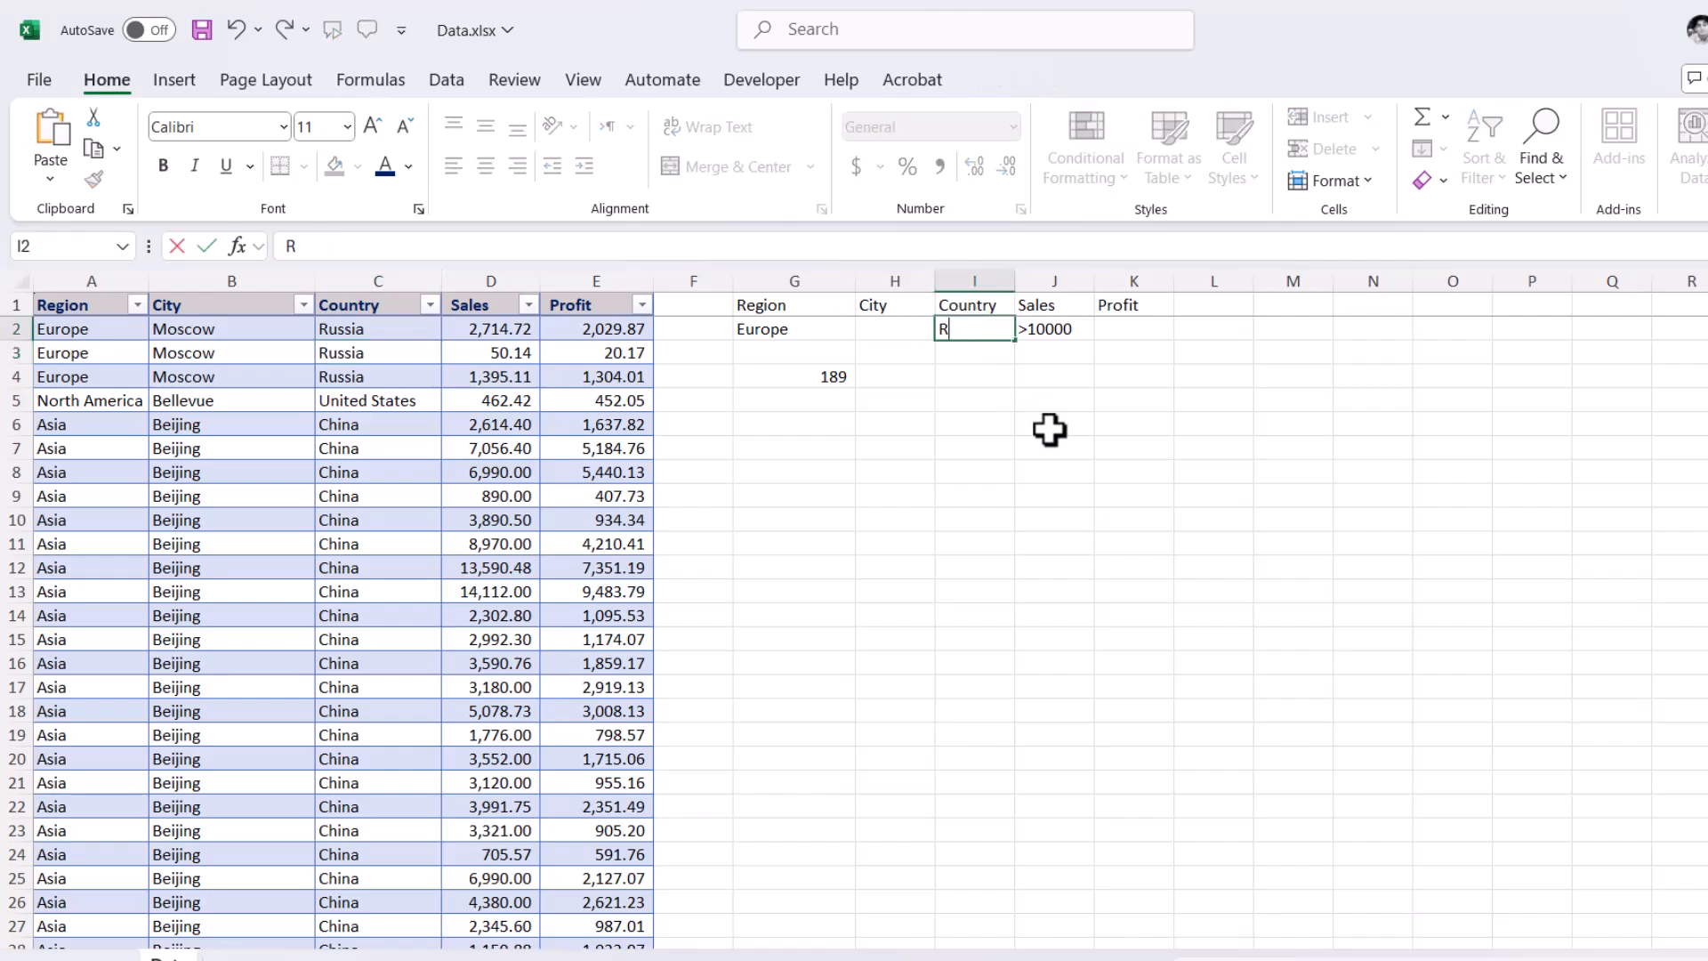
pyautogui.write('ussia')
pyautogui.press('Return')
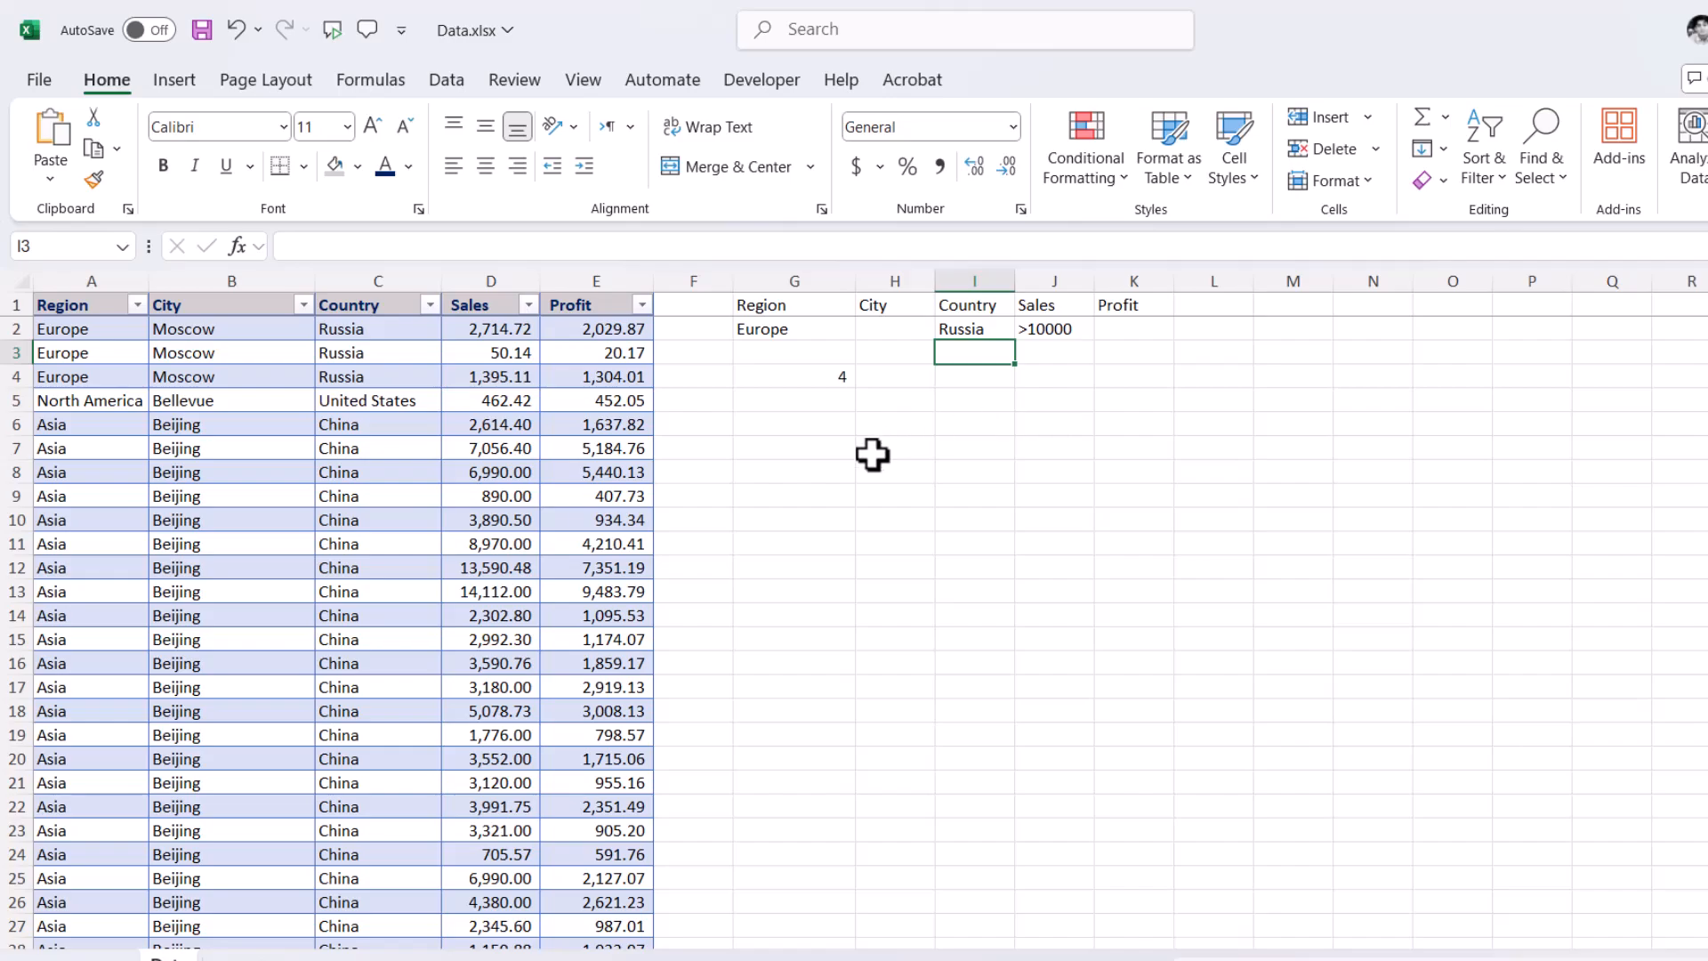
pyautogui.click(836, 378)
pyautogui.moveTo(1285, 399); pyautogui.dragTo(1213, 399)
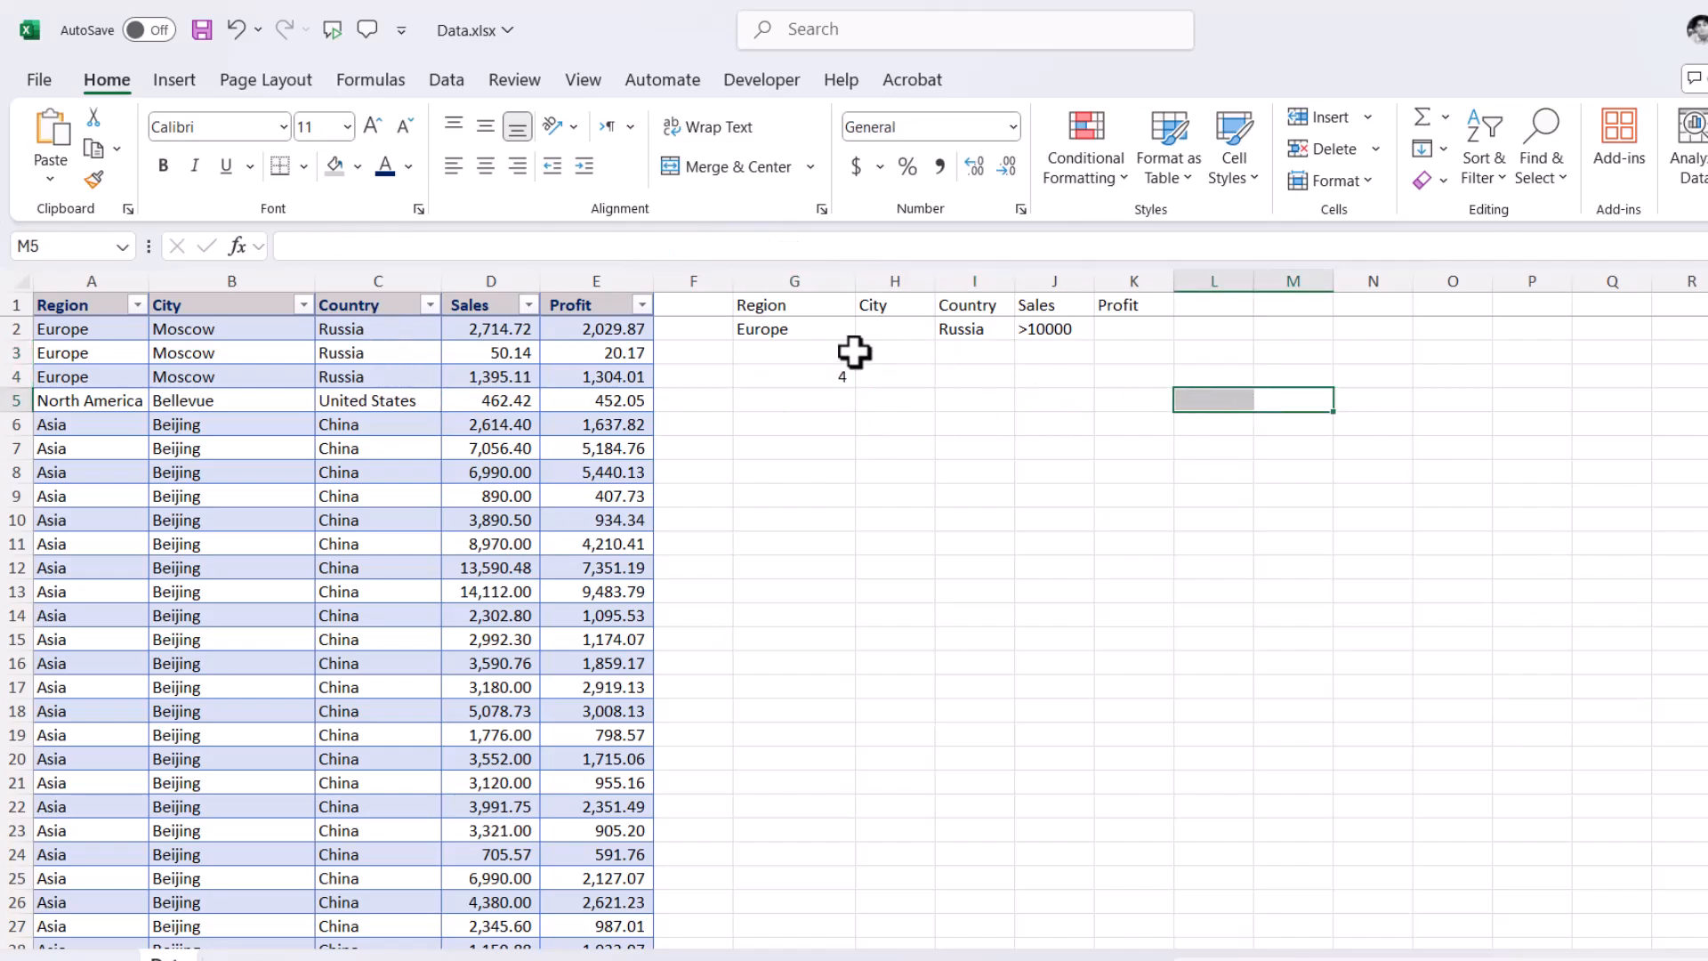
# Clear the criteria values and the DCOUNTA formula from G2:J4, keeping the header row
pyautogui.moveTo(750, 334); pyautogui.dragTo(1039, 379)
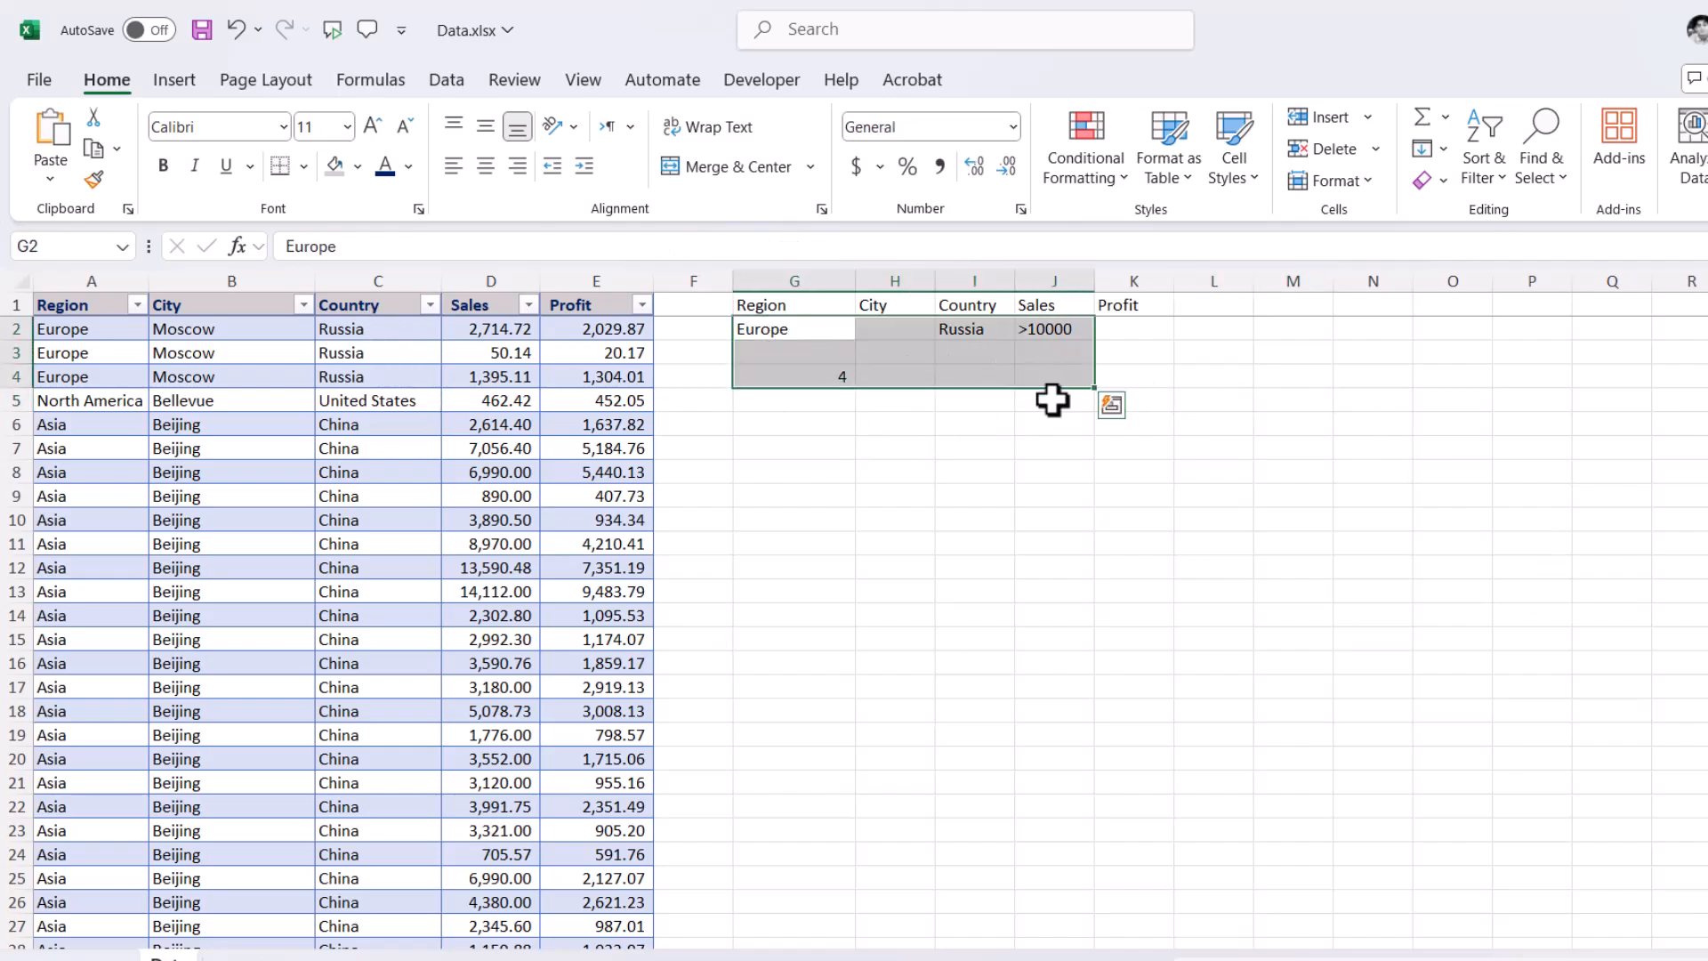
pyautogui.press('Delete')
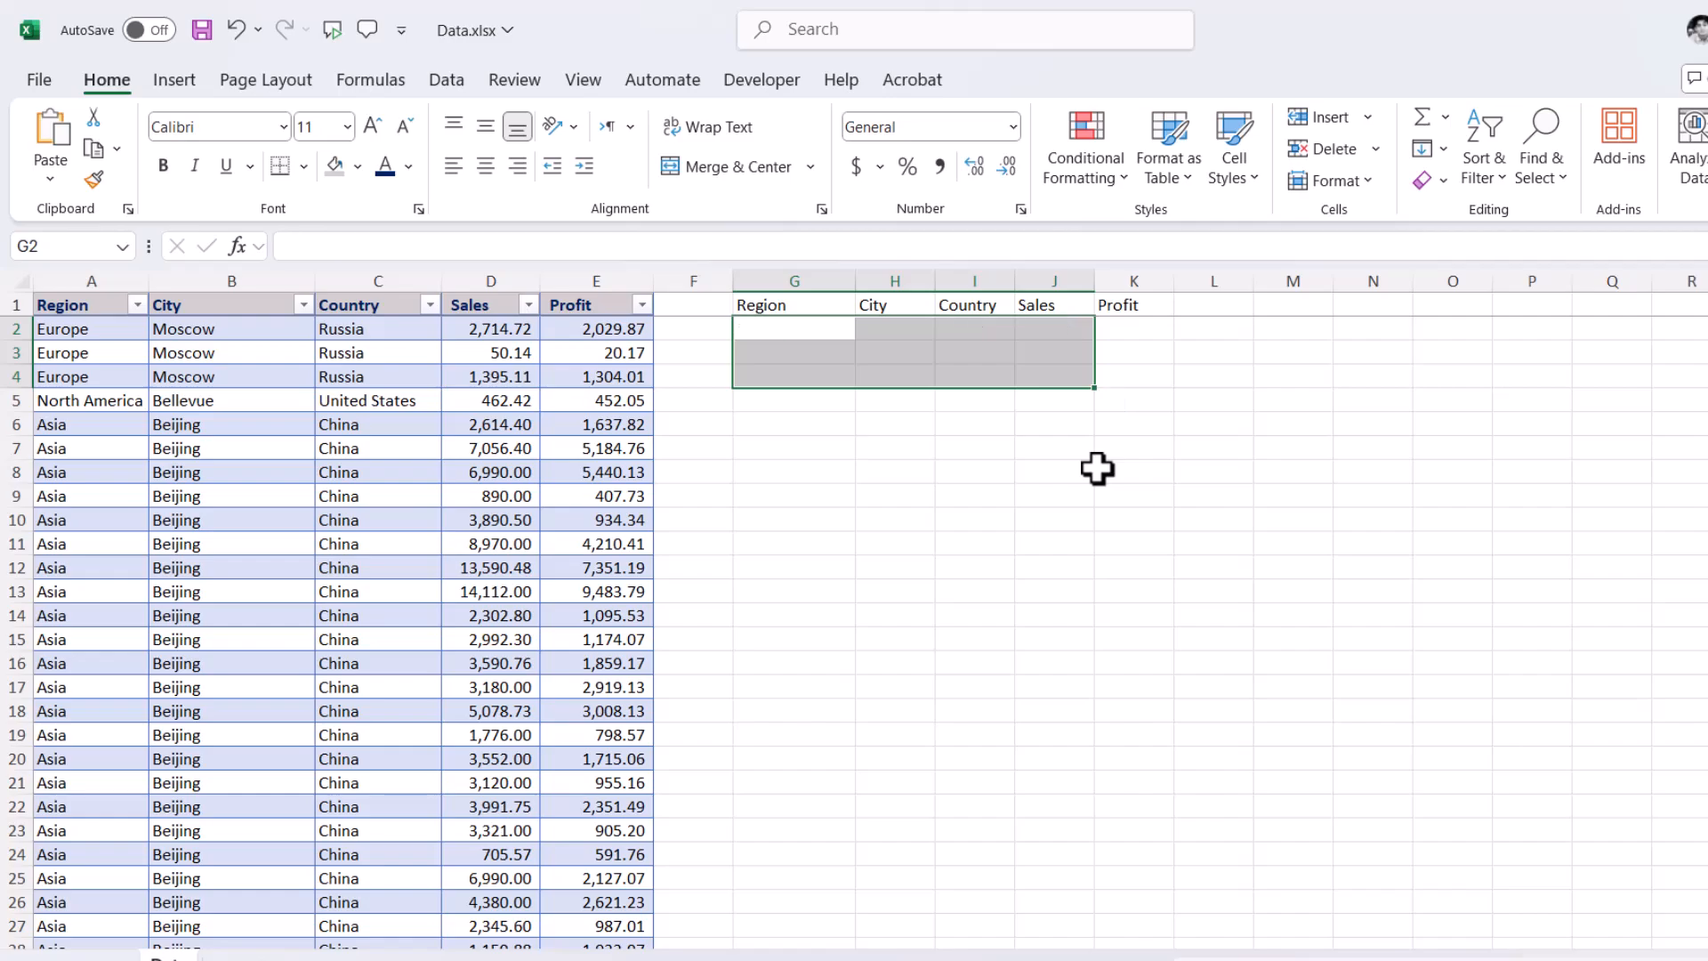
pyautogui.click(1044, 519)
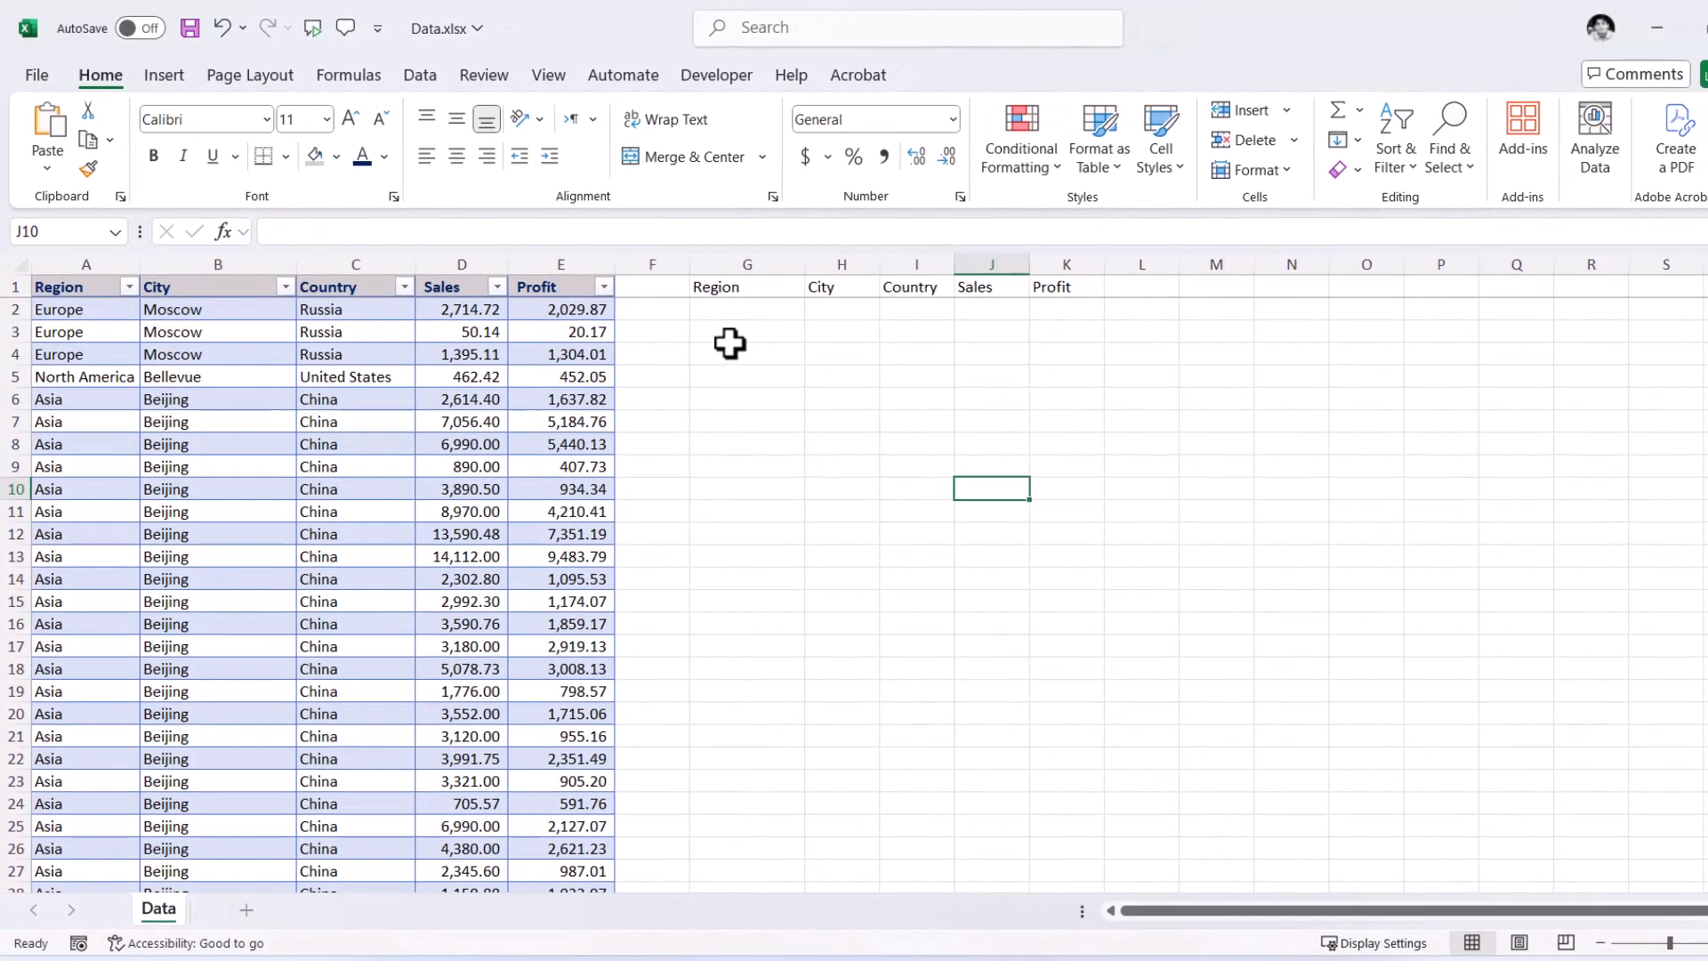
# Insert the DCOUNTA function in cell G3 with the entire source table including headers, Table1[#All], as its database
pyautogui.click(774, 353)
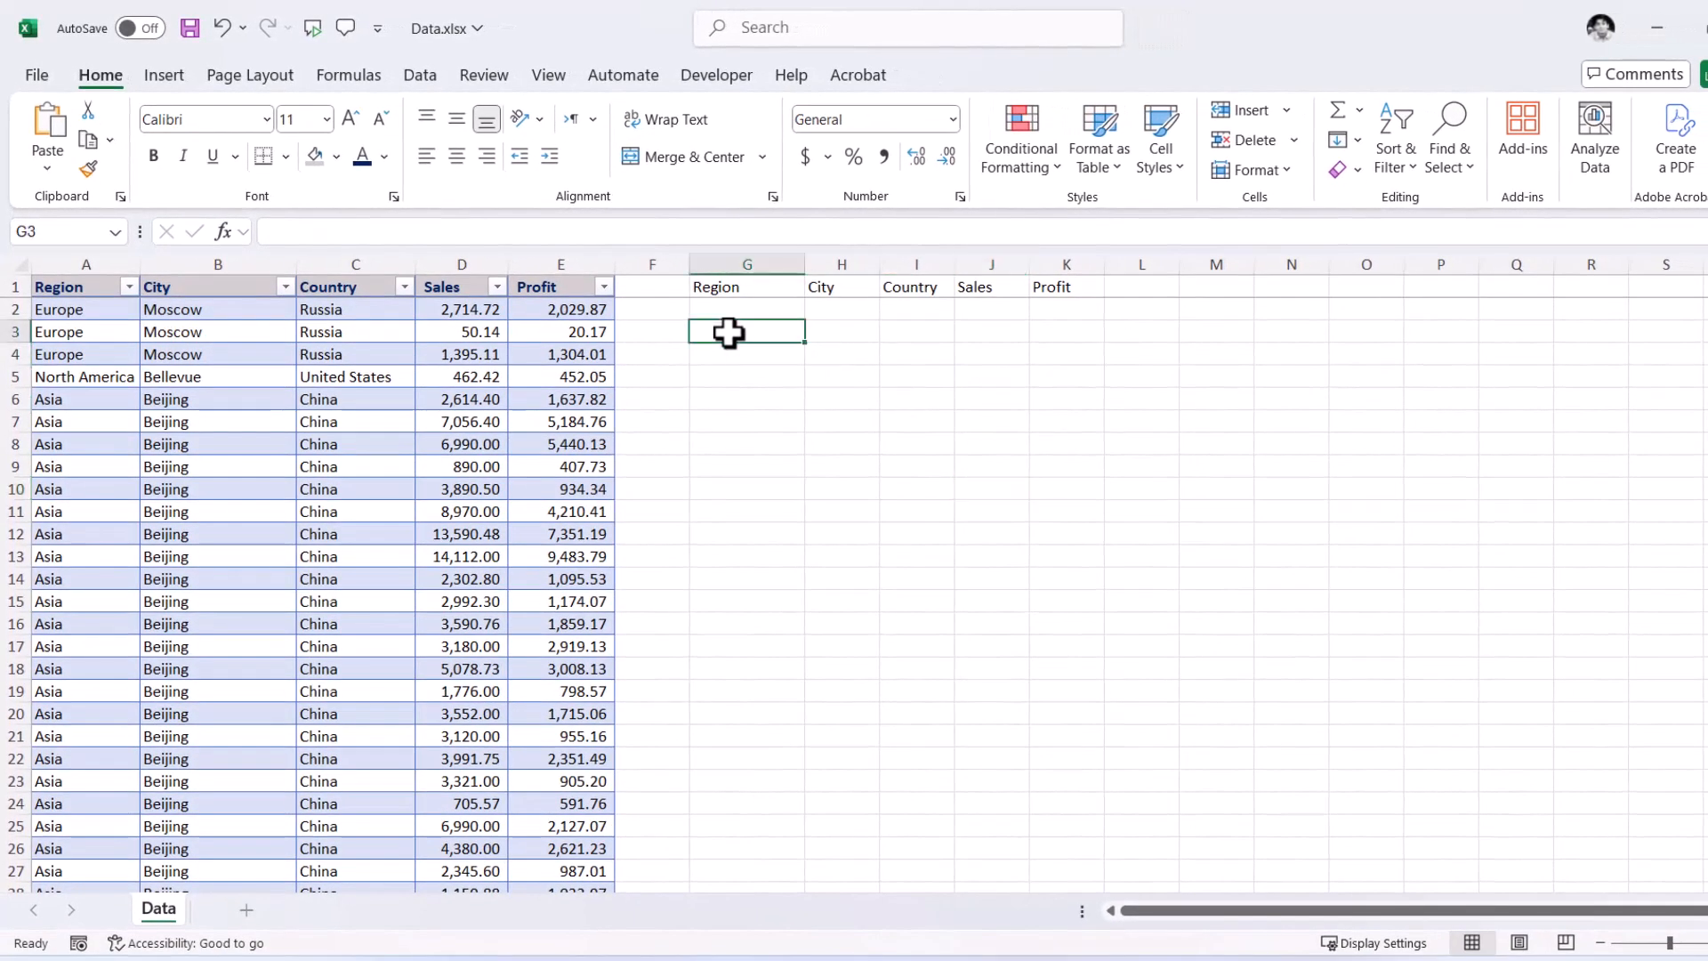
pyautogui.click(224, 232)
pyautogui.doubleClick(967, 593)
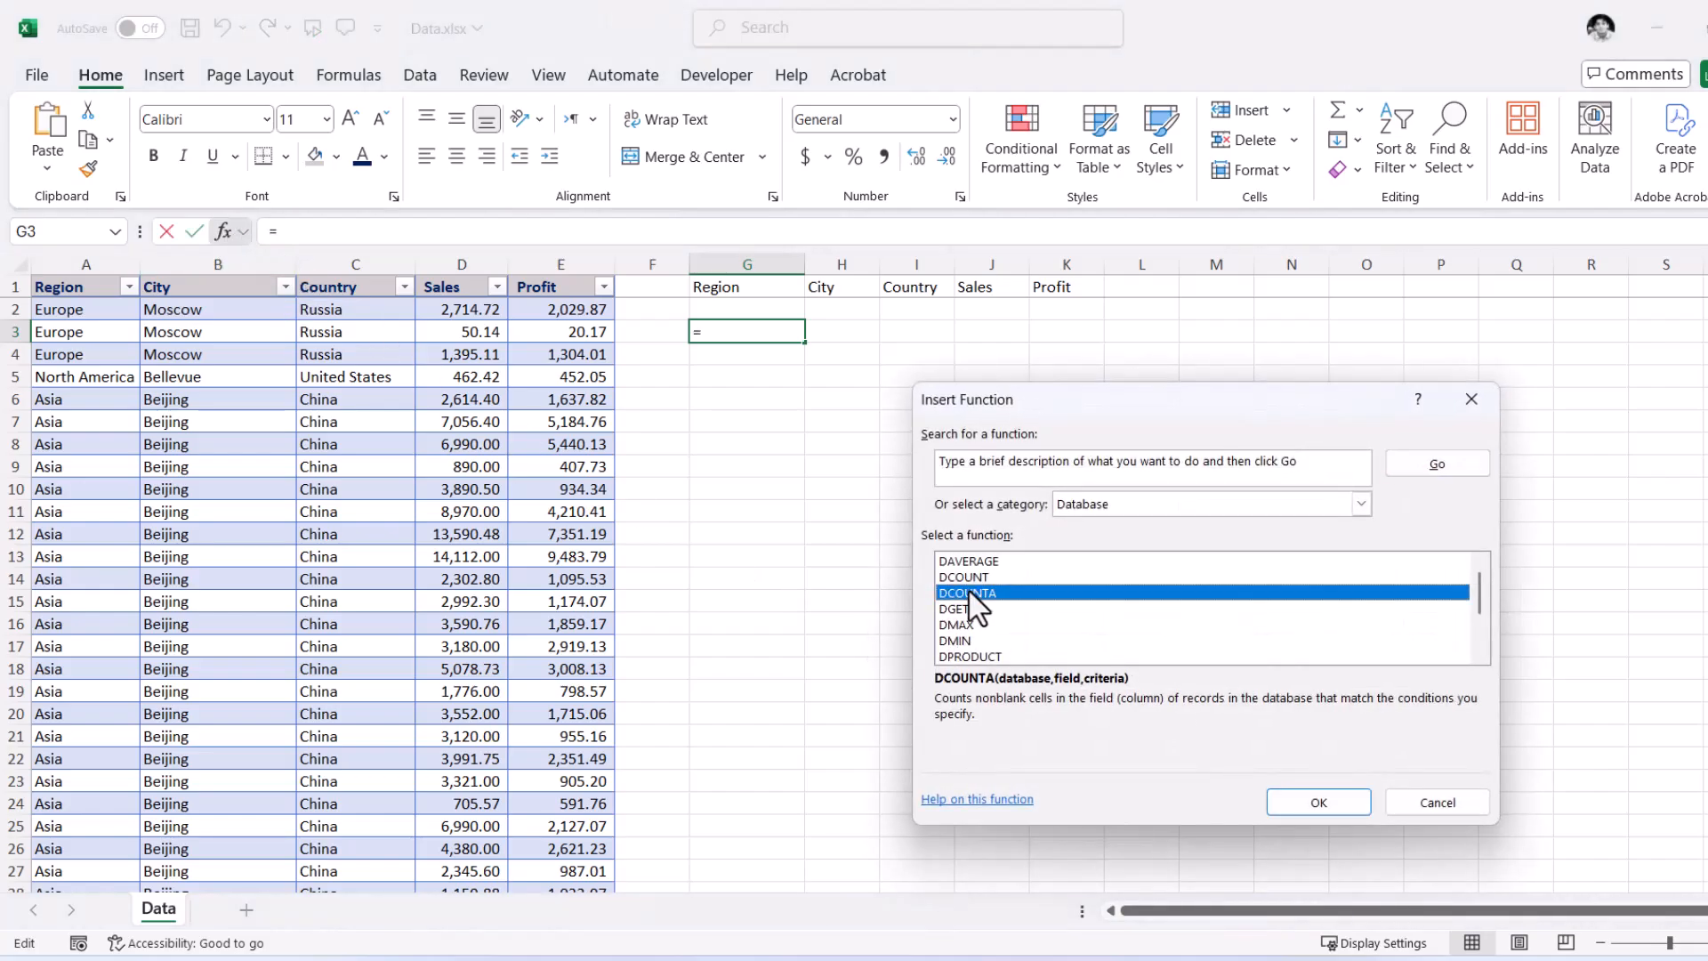
pyautogui.moveTo(76, 287); pyautogui.dragTo(546, 284)
pyautogui.hotkey('ctrl', 'shift', 'Down')
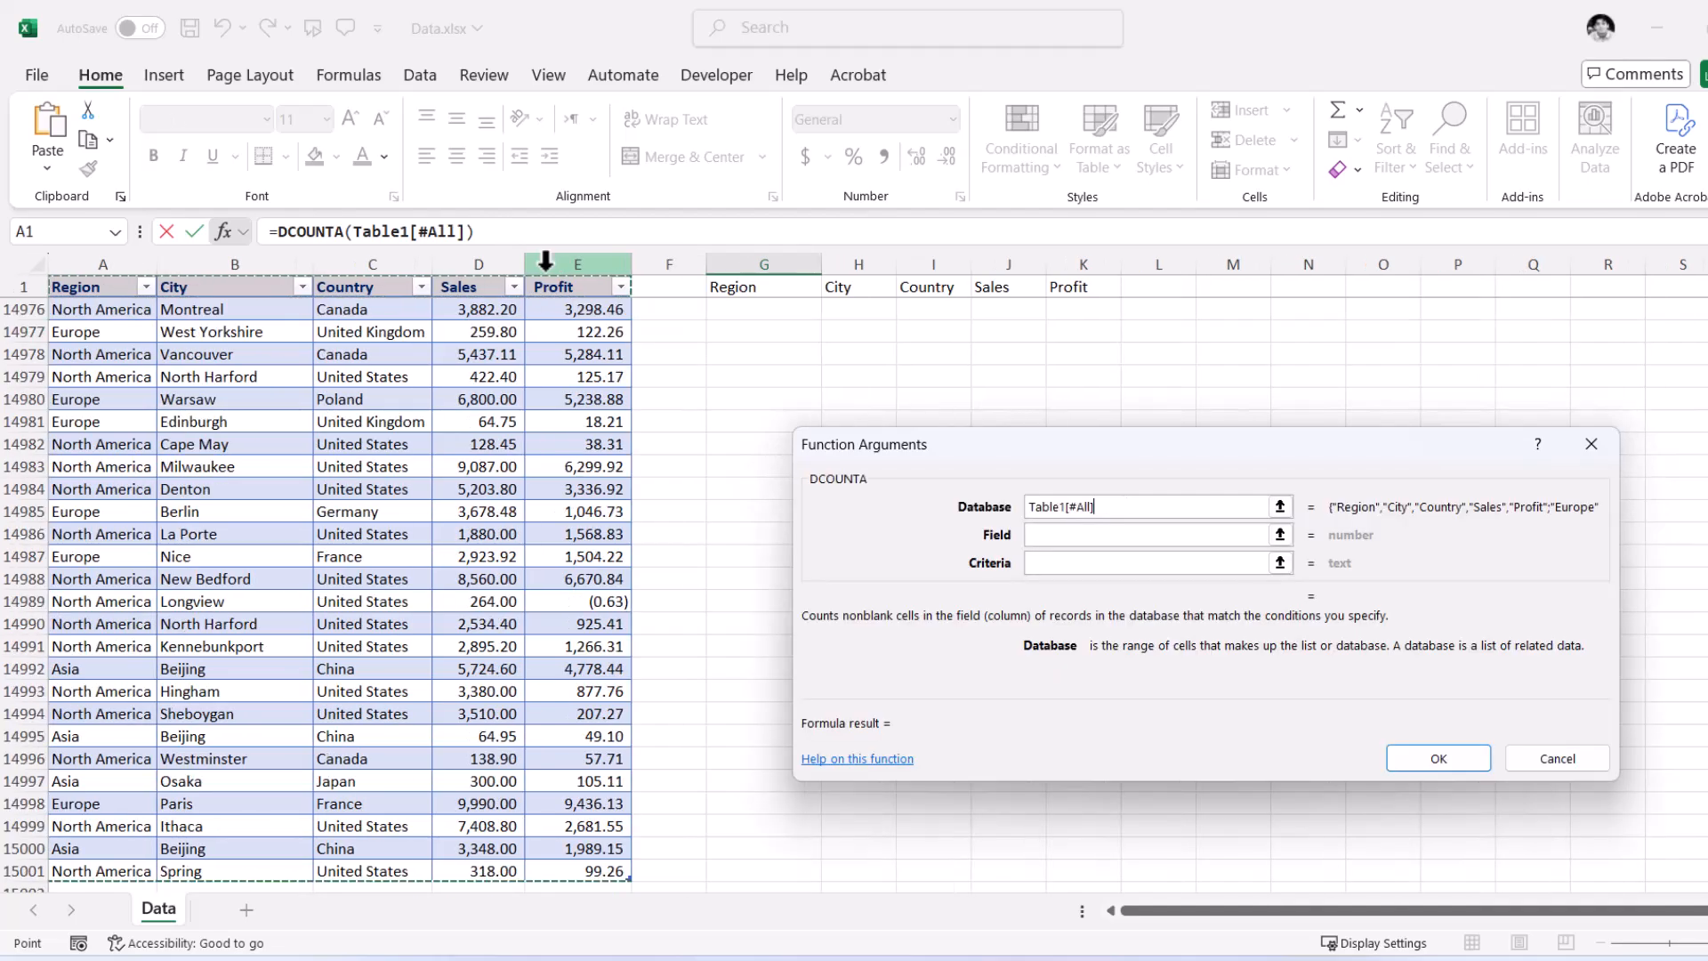
# Complete the DCOUNTA formula with the table's Profit header as the field and G1:K2 as the criteria range
pyautogui.click(1056, 534)
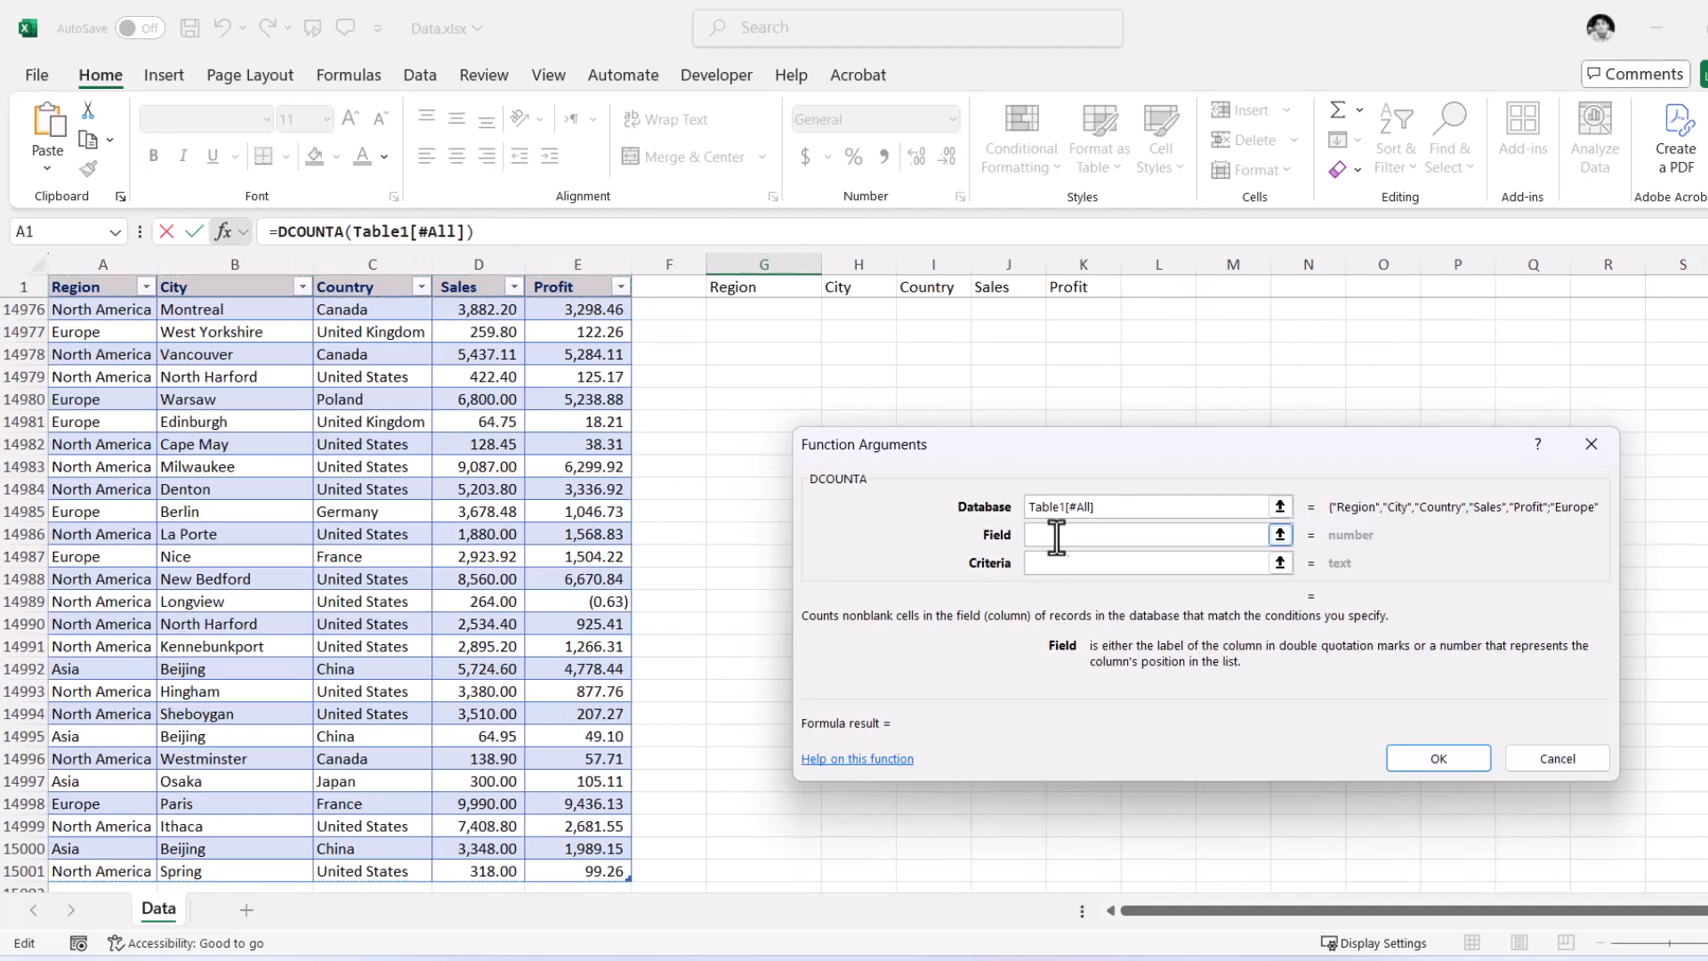
pyautogui.click(556, 289)
pyautogui.click(1050, 564)
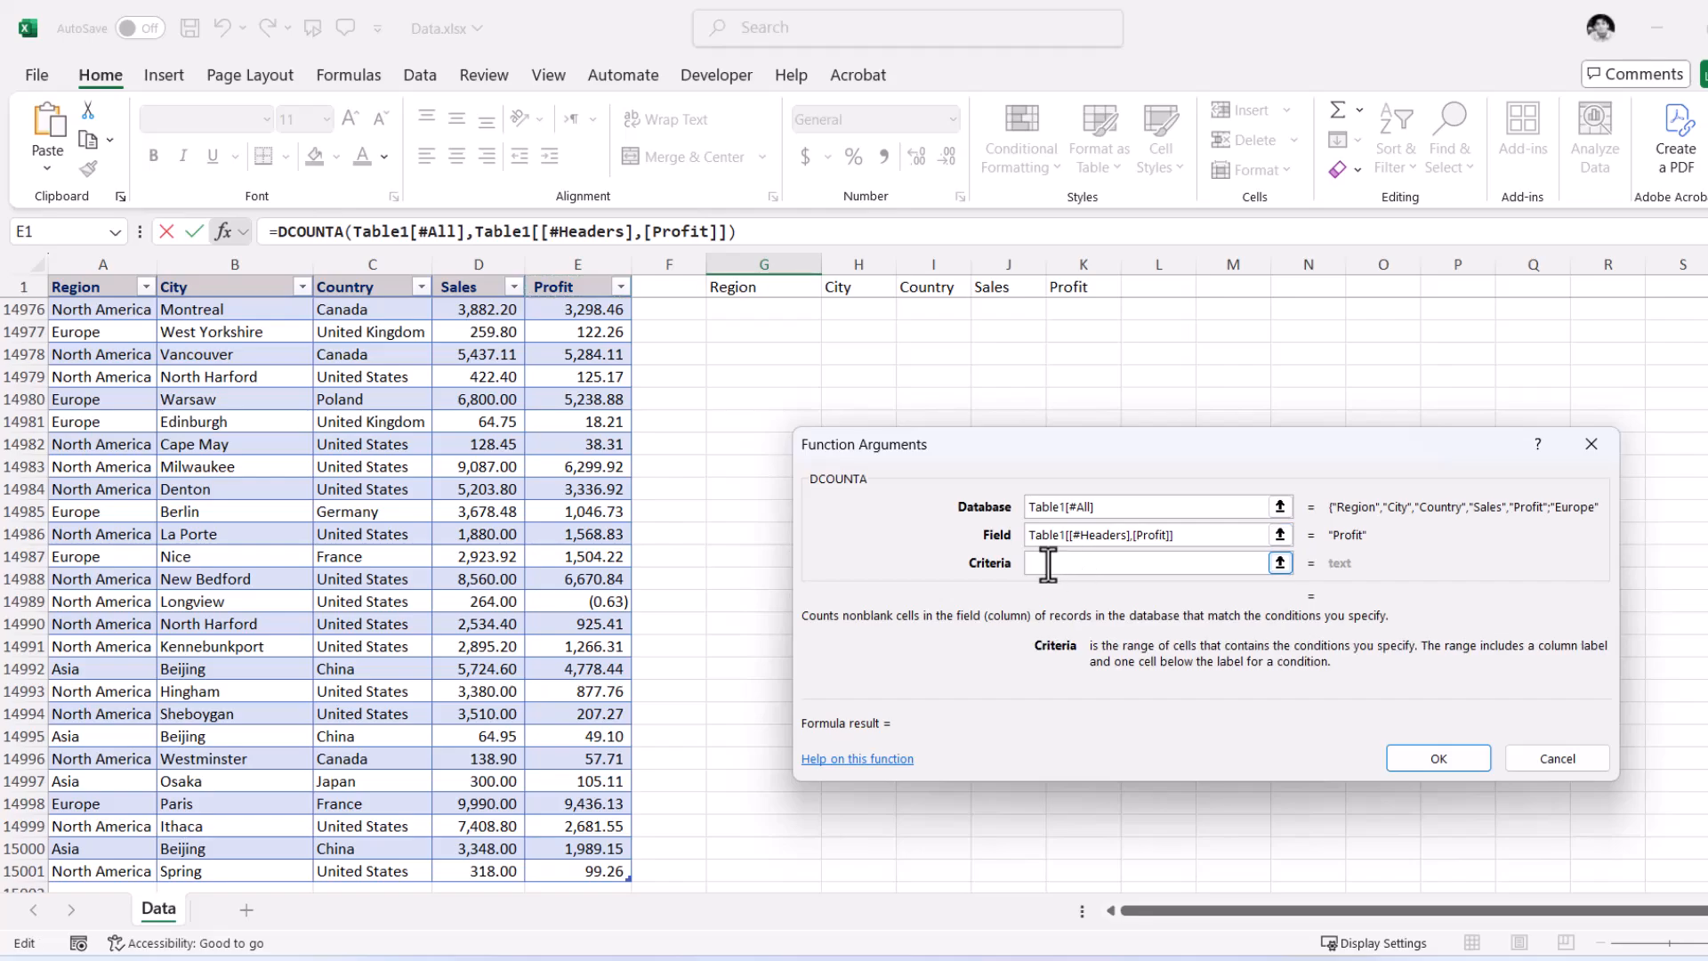
pyautogui.moveTo(751, 286); pyautogui.dragTo(1068, 309)
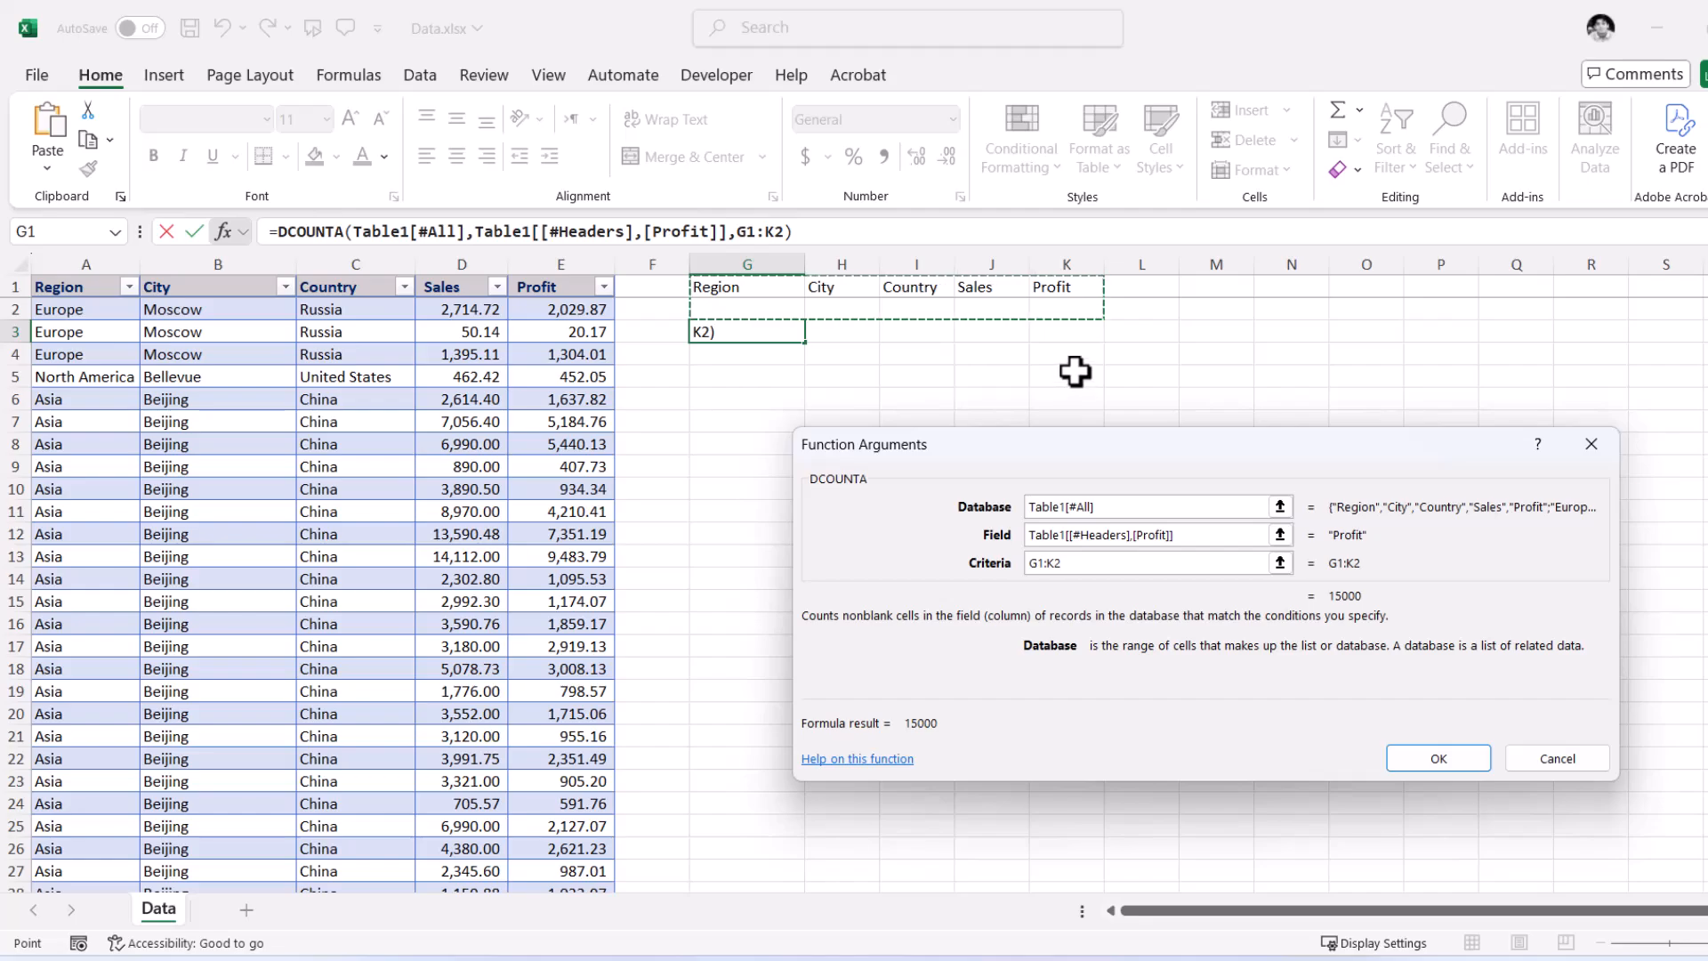
pyautogui.click(1435, 763)
# Enter Europe as the Region criterion in cell G2
pyautogui.click(759, 309)
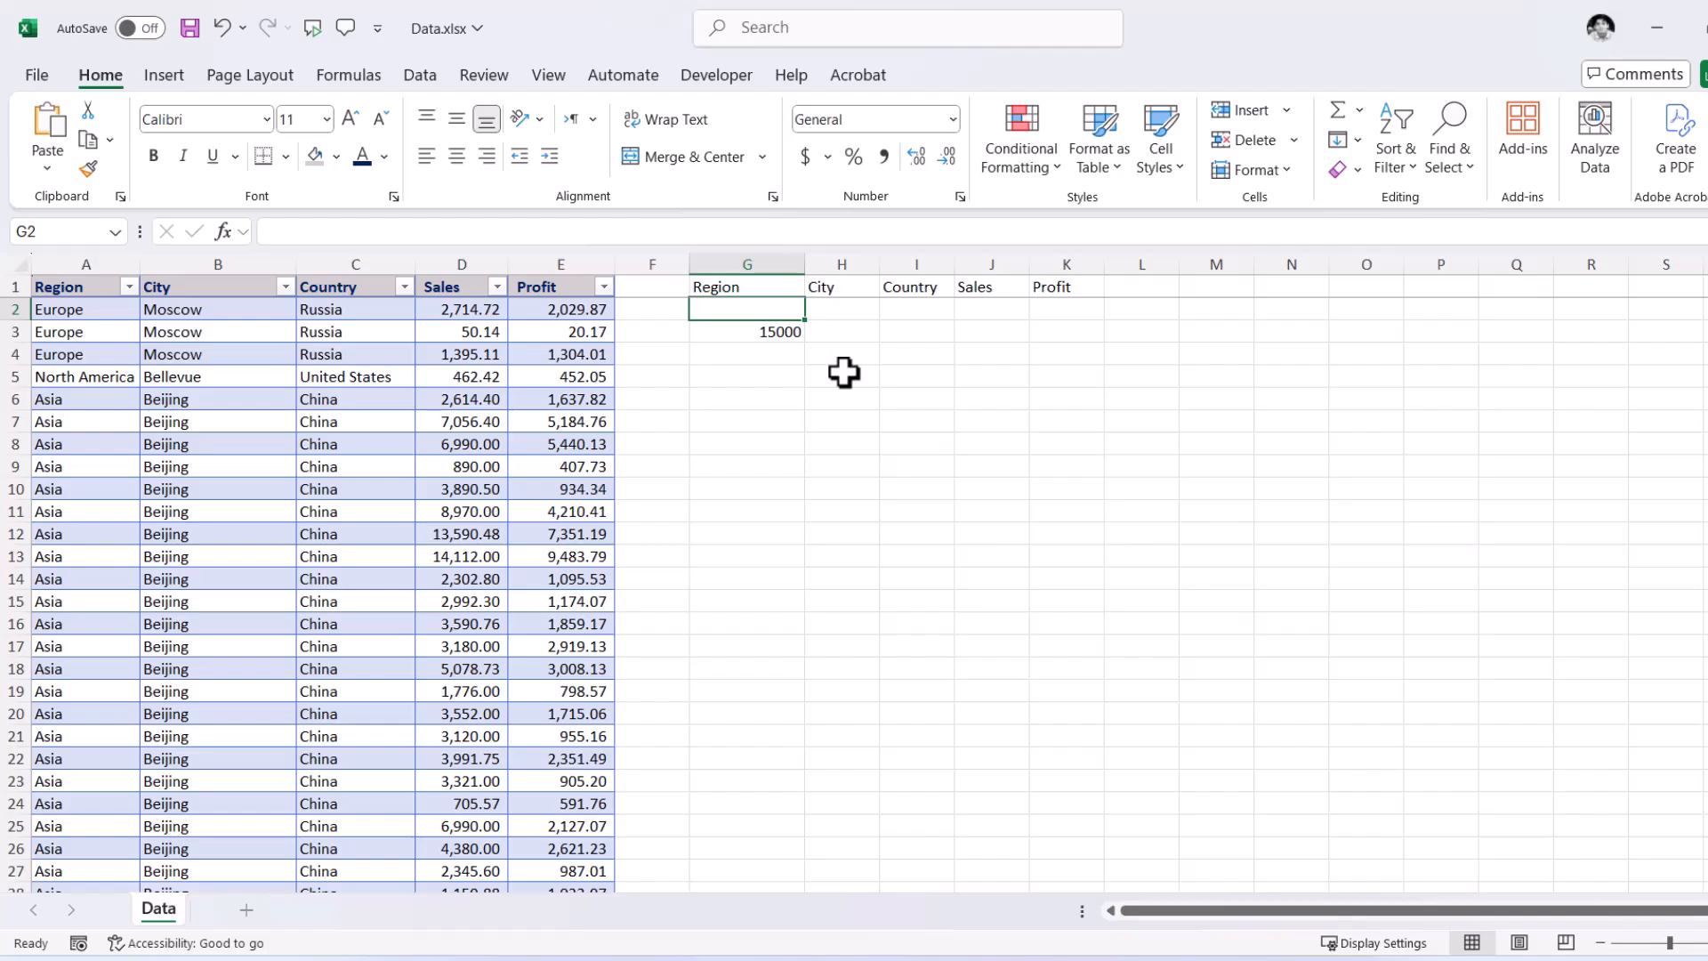
pyautogui.write('Euro')
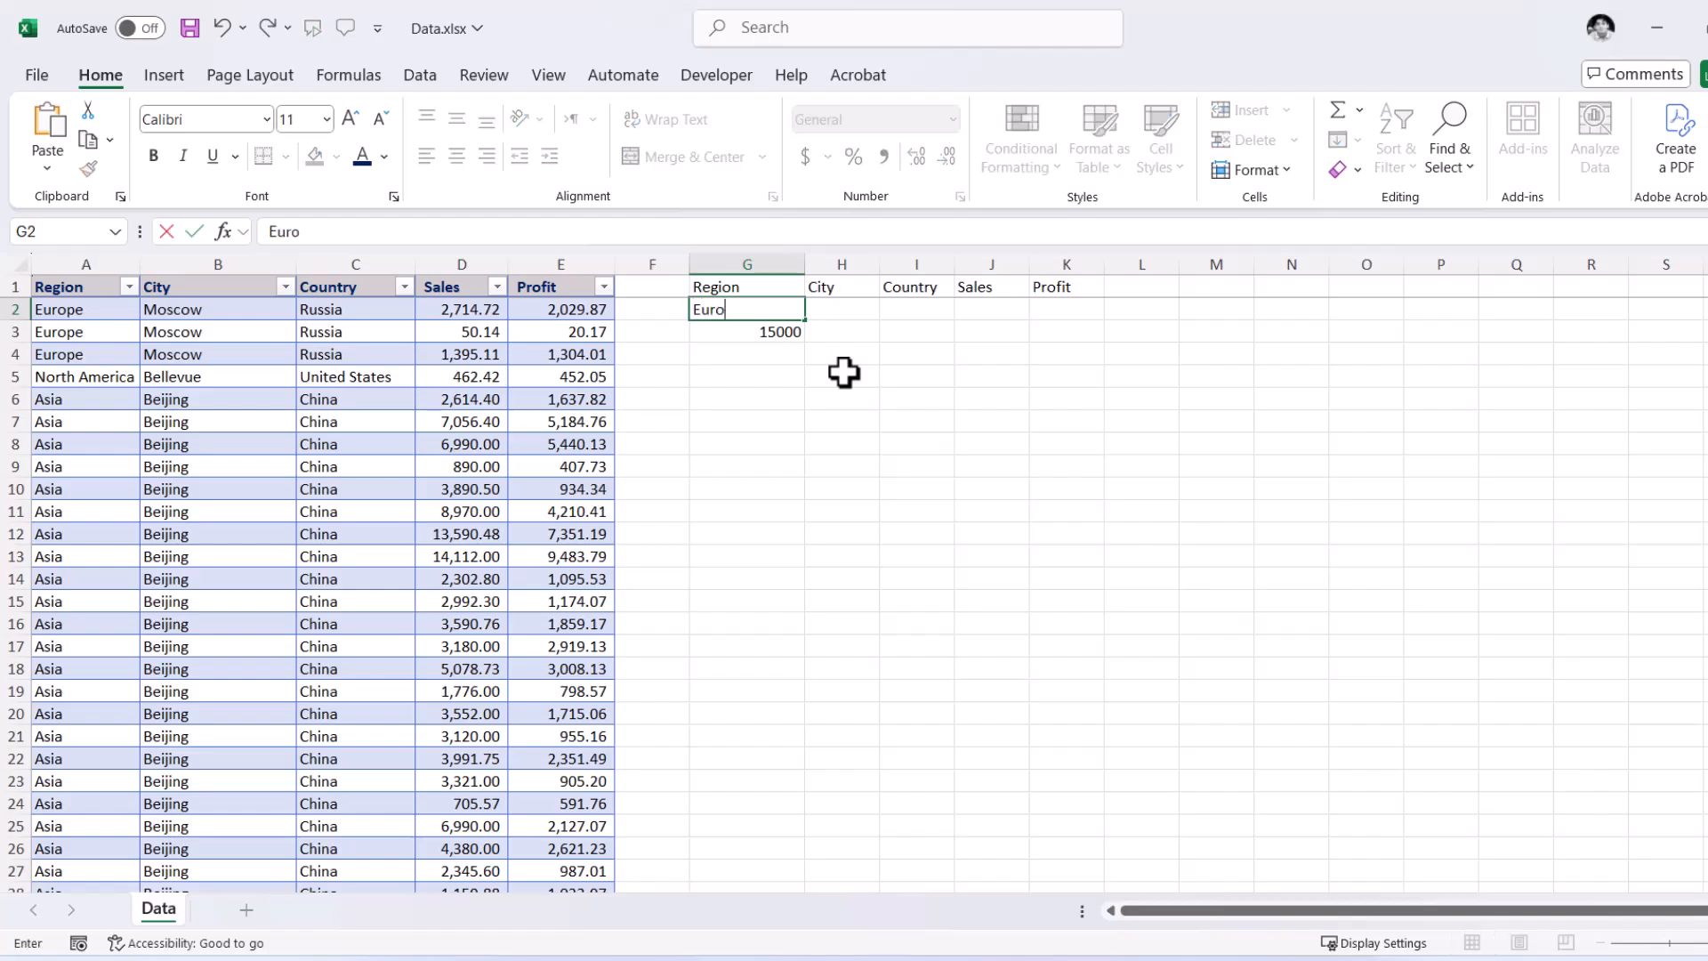
pyautogui.write('pe')
pyautogui.press('Return')
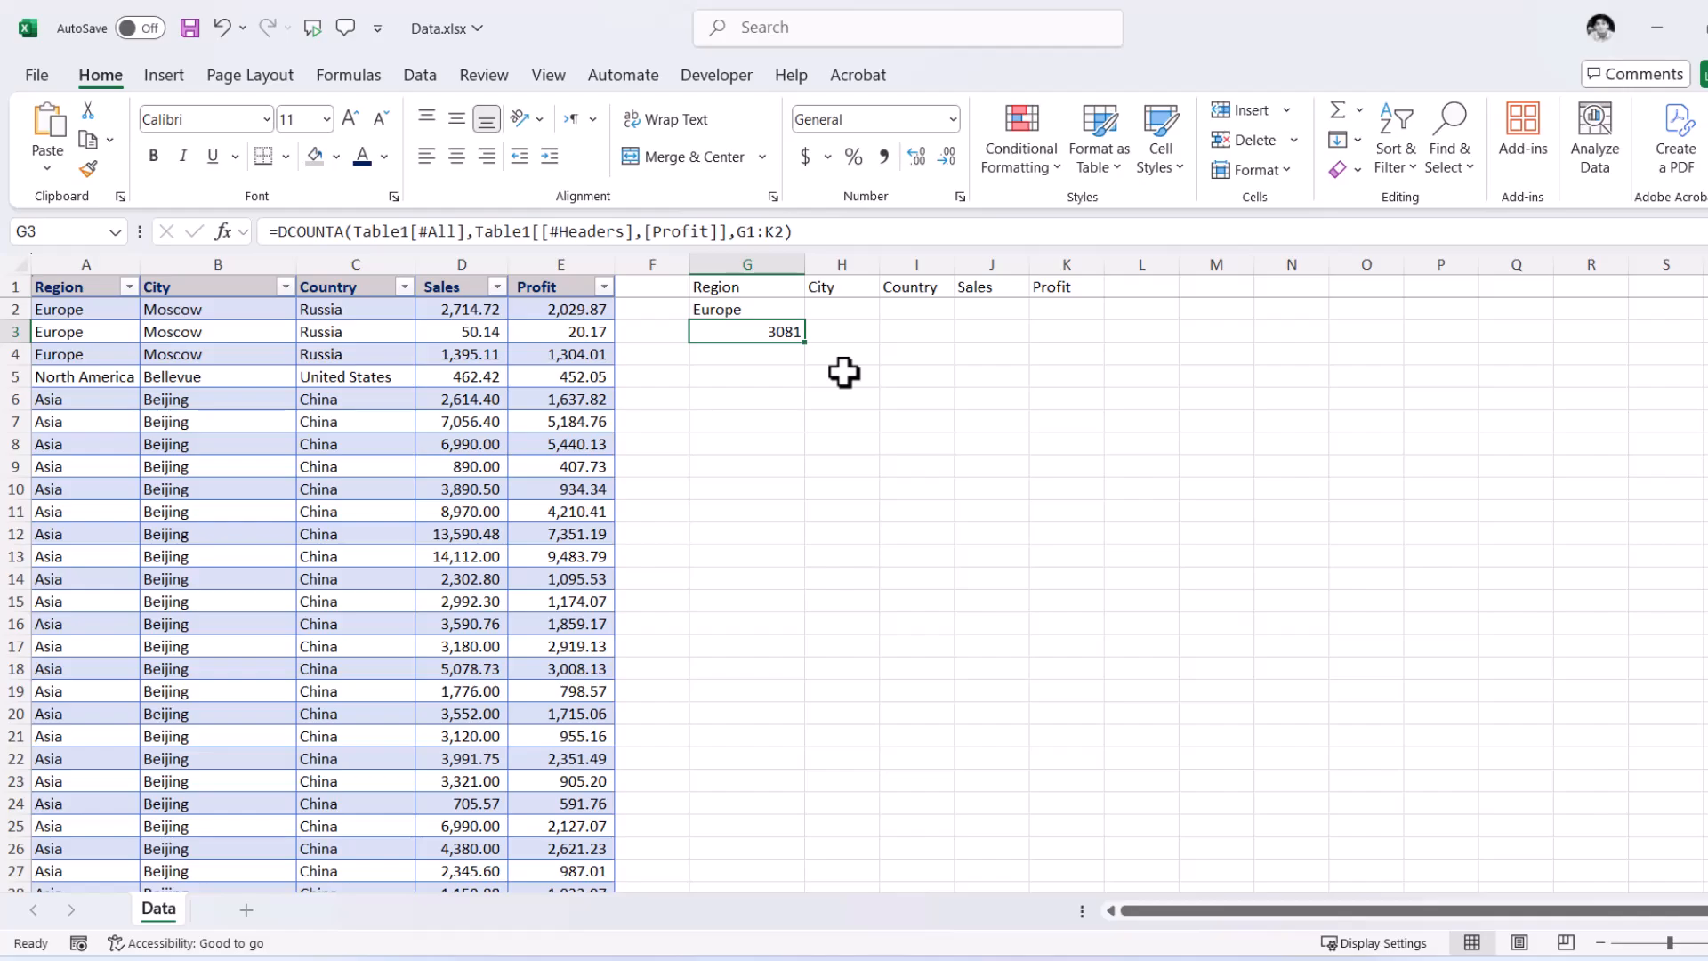